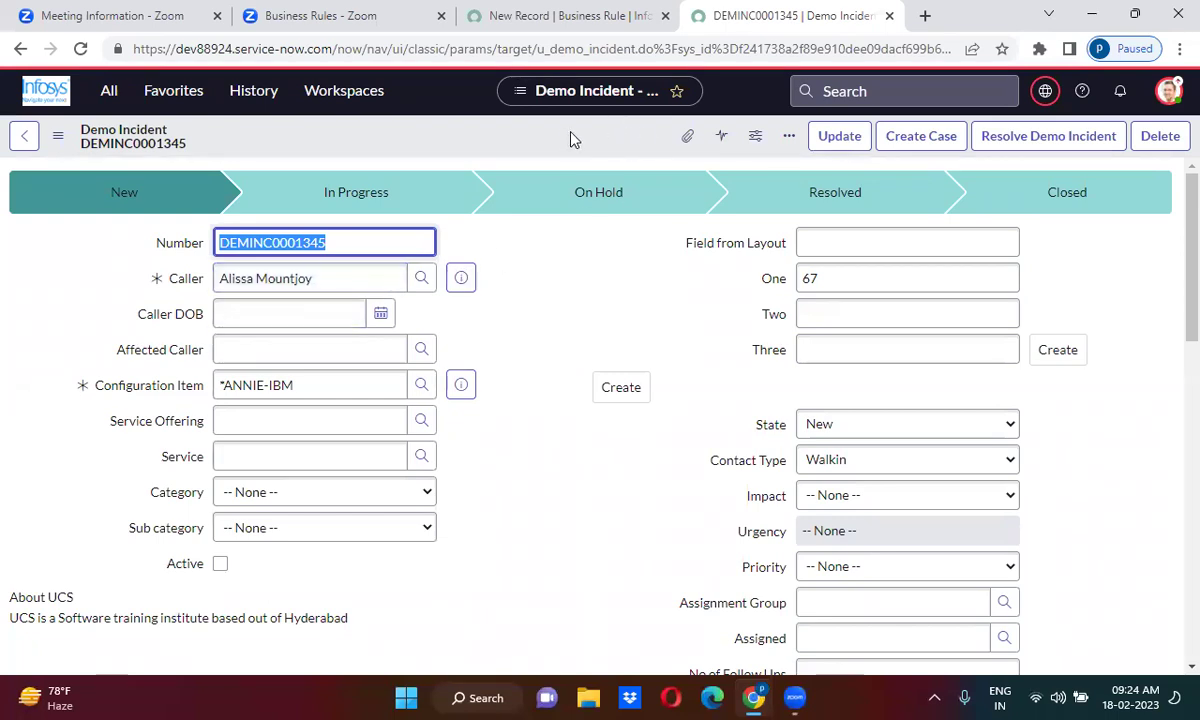
Open Configure > Form Layout from the Demo Incident form header's context menu.
click(539, 136)
right_click(539, 136)
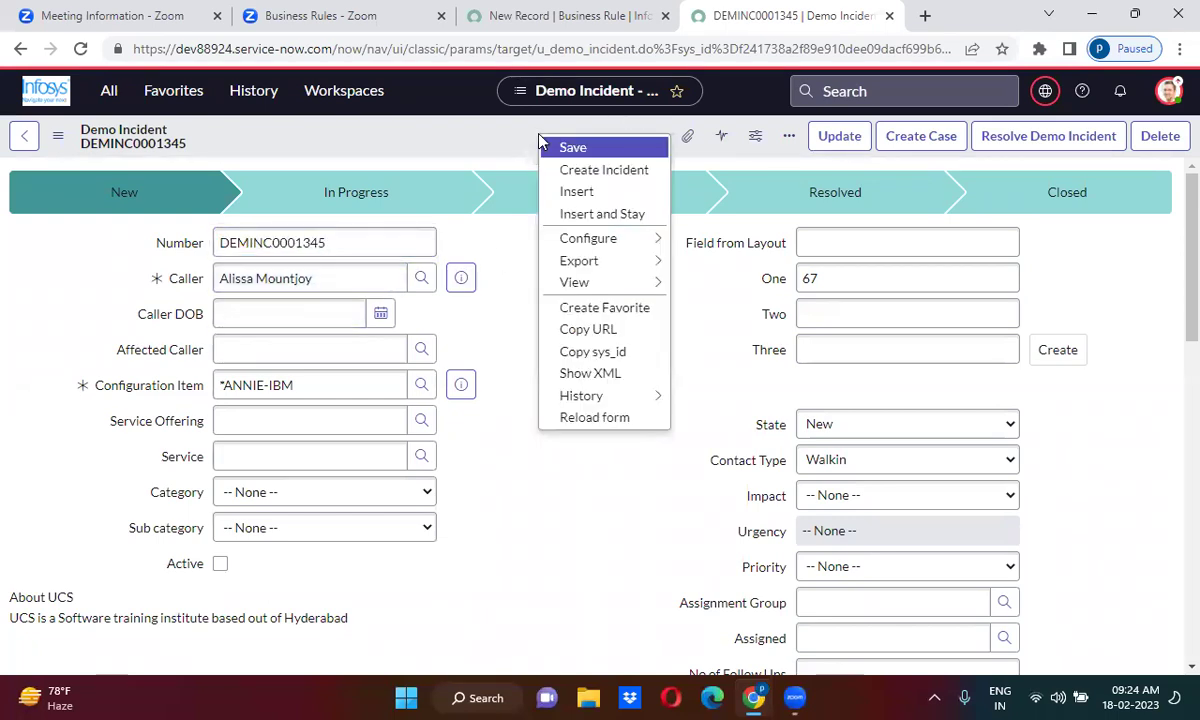
mouse_move(590, 238)
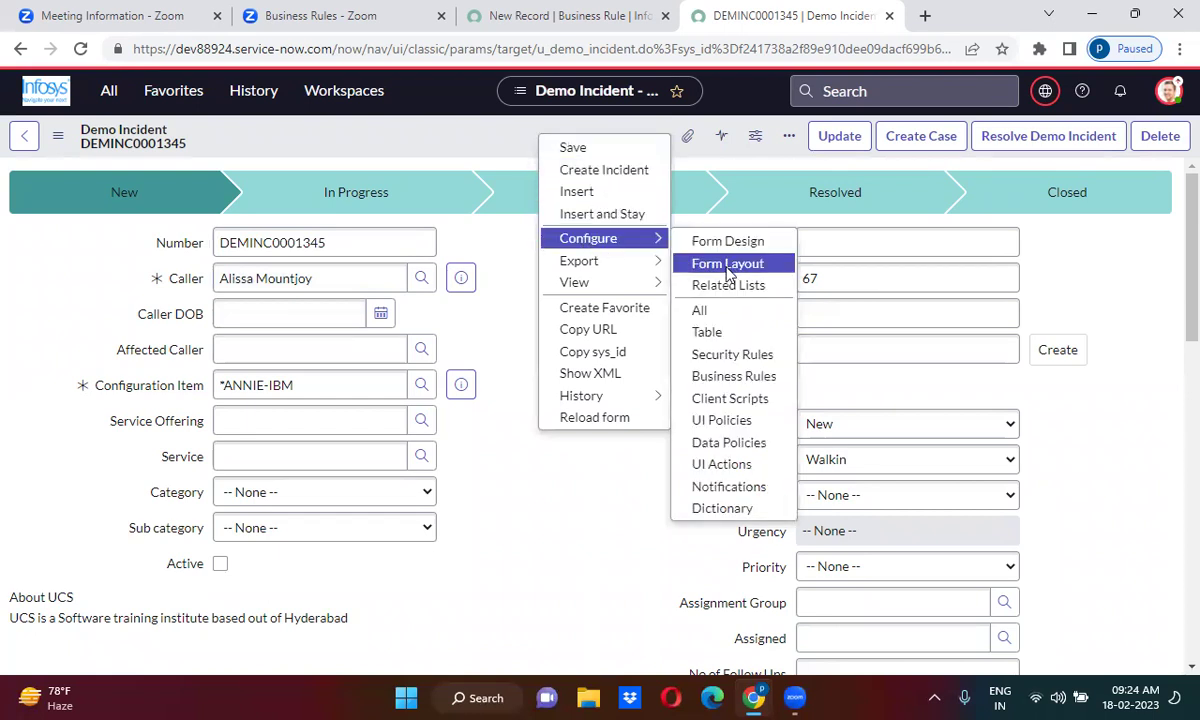
click(728, 264)
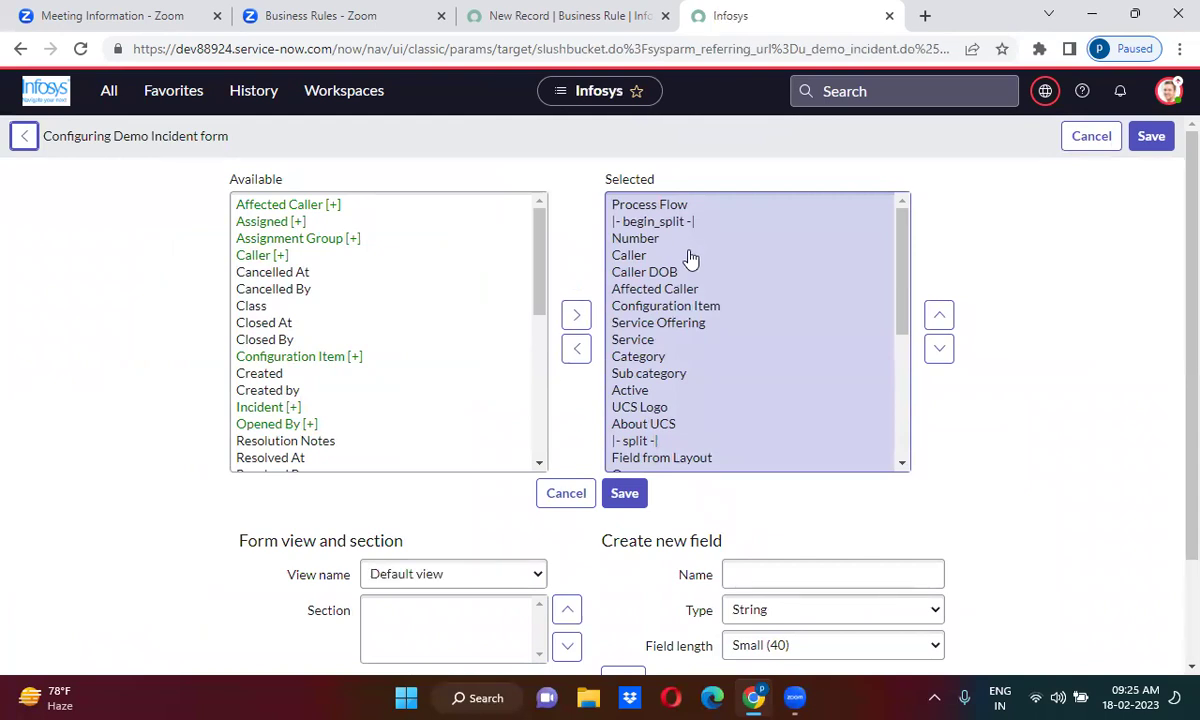
Move UCS Logo, About UCS, Field from Layout, One, Two and Three from Selected to Available.
double_click(651, 409)
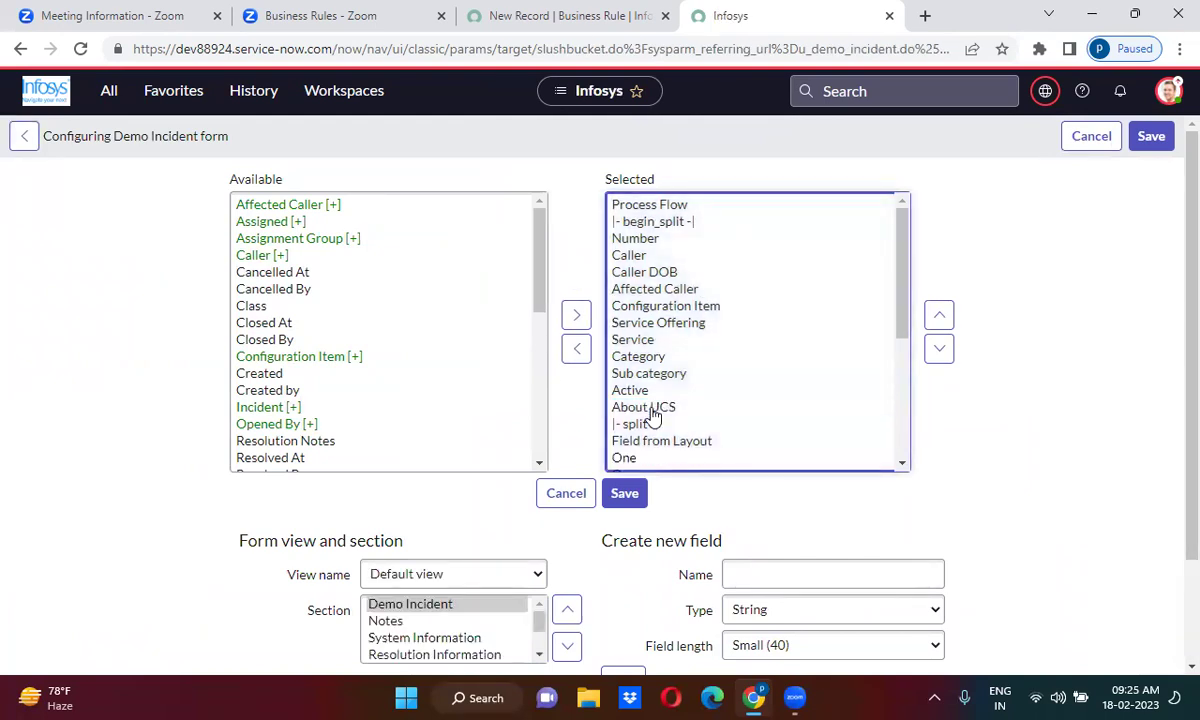
double_click(651, 409)
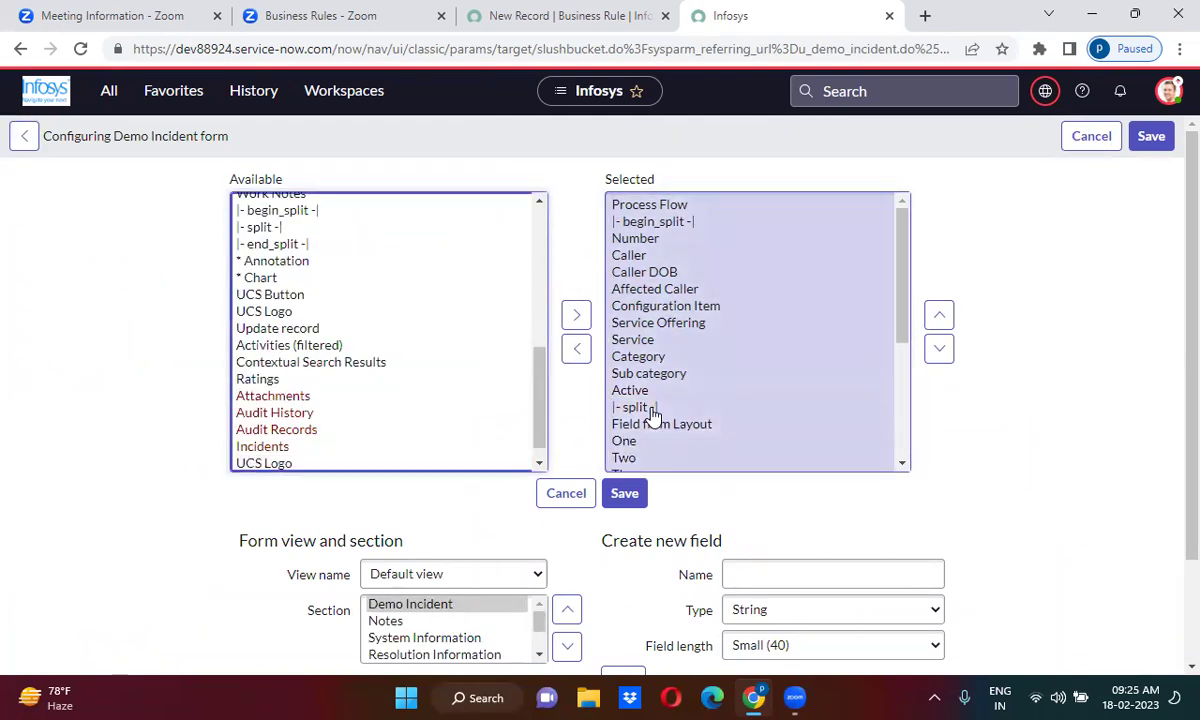
double_click(648, 423)
double_click(633, 424)
double_click(633, 424)
click(633, 424)
double_click(633, 424)
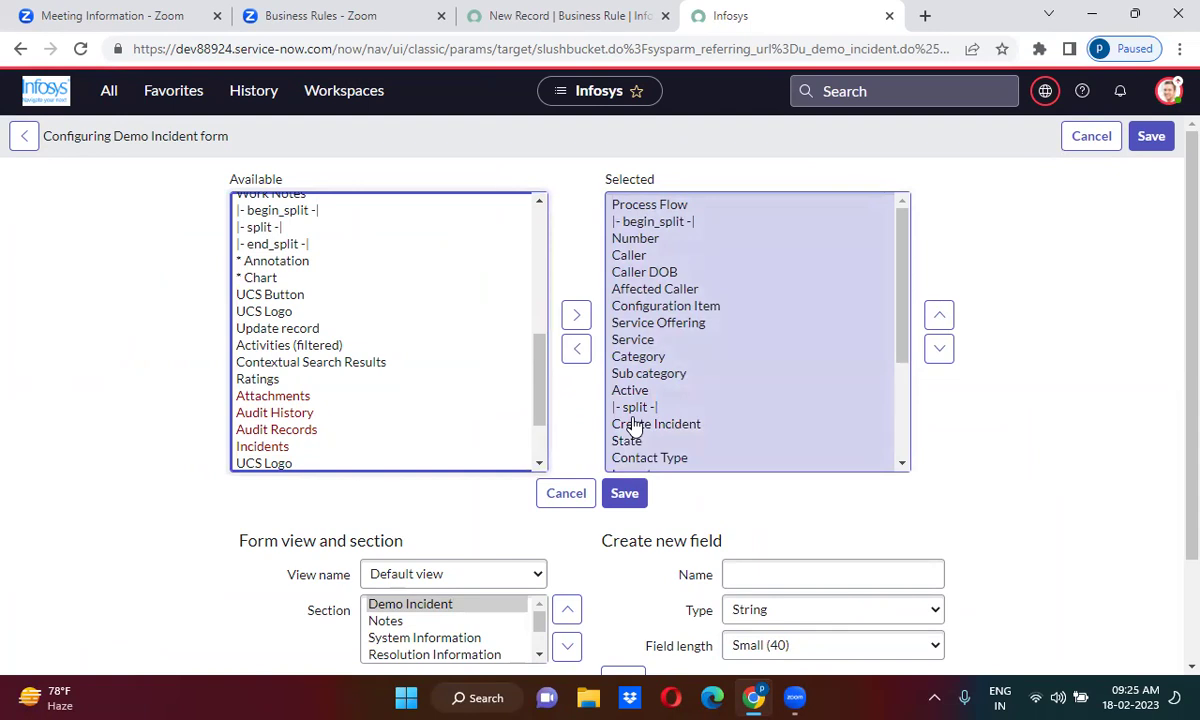
click(730, 480)
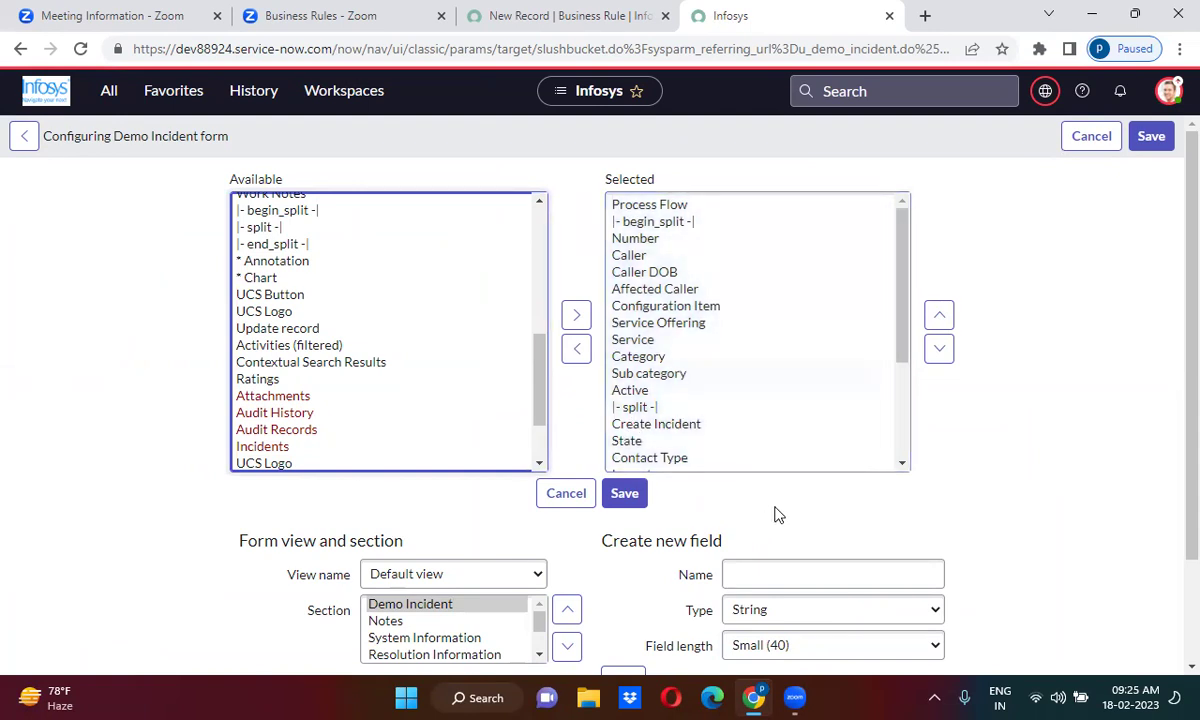
scroll(777, 514, down, 1)
scroll(777, 514, down, 2)
Add new String fields named First Name, Last Name and Email to the layout.
click(750, 442)
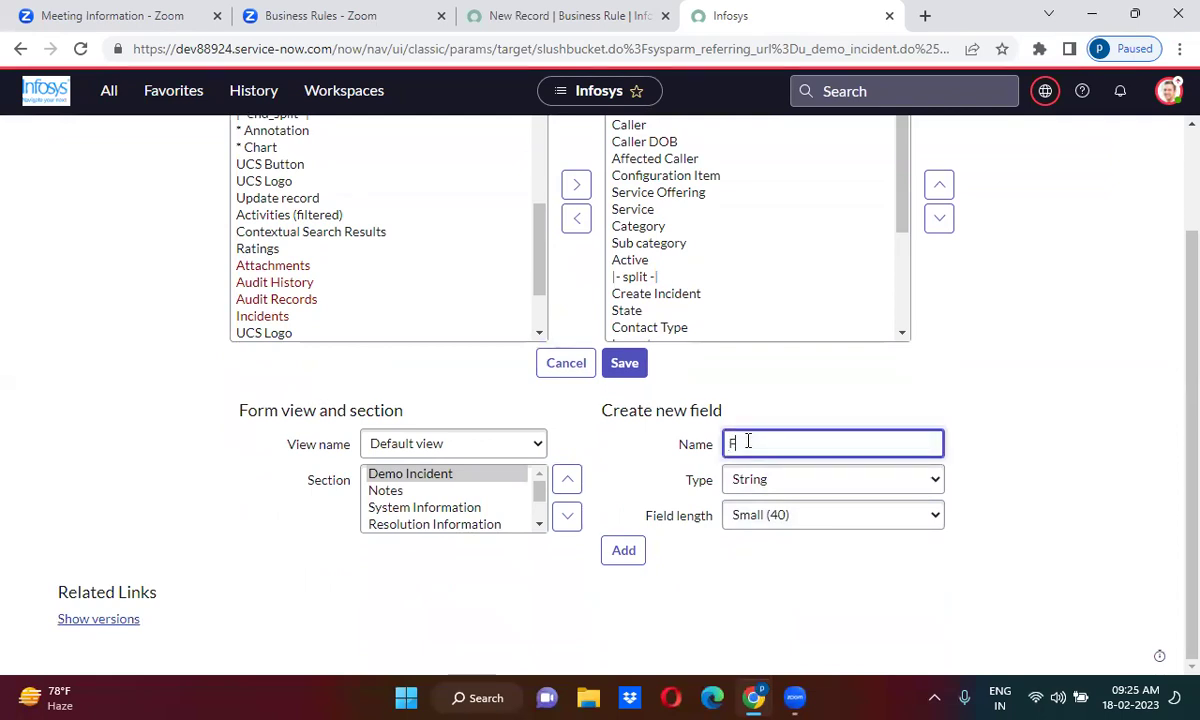
text(First Name)
click(625, 551)
click(770, 451)
click(627, 552)
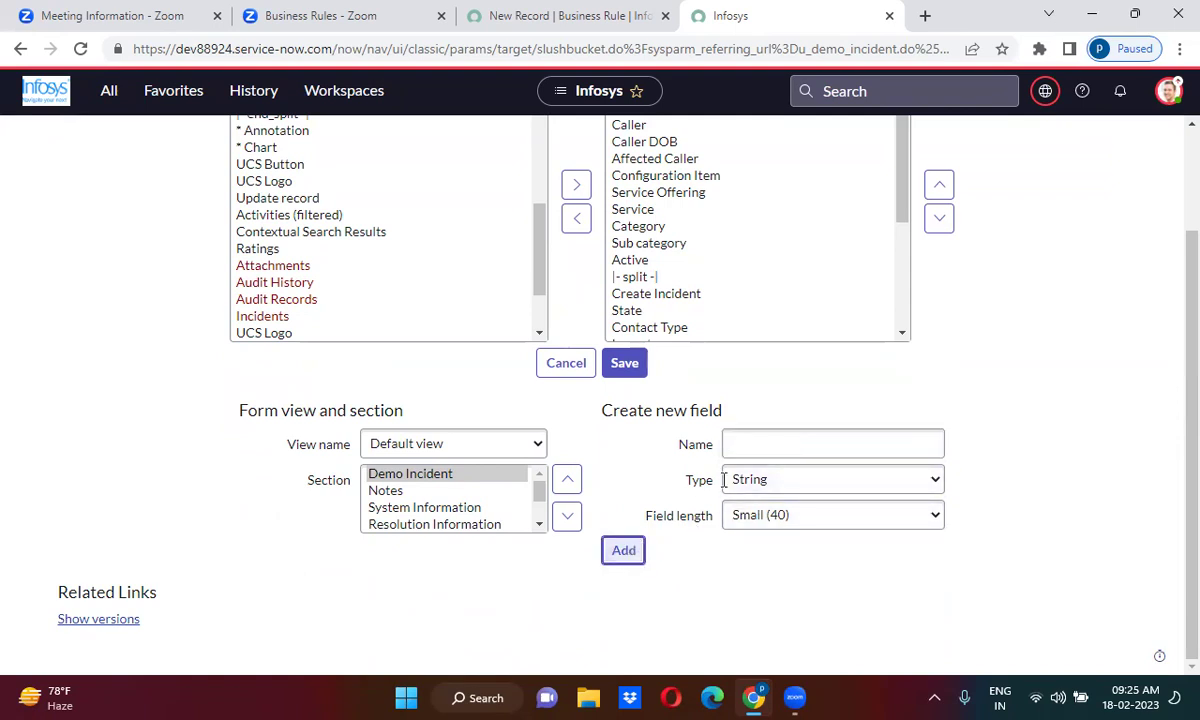
click(757, 450)
text(Ema)
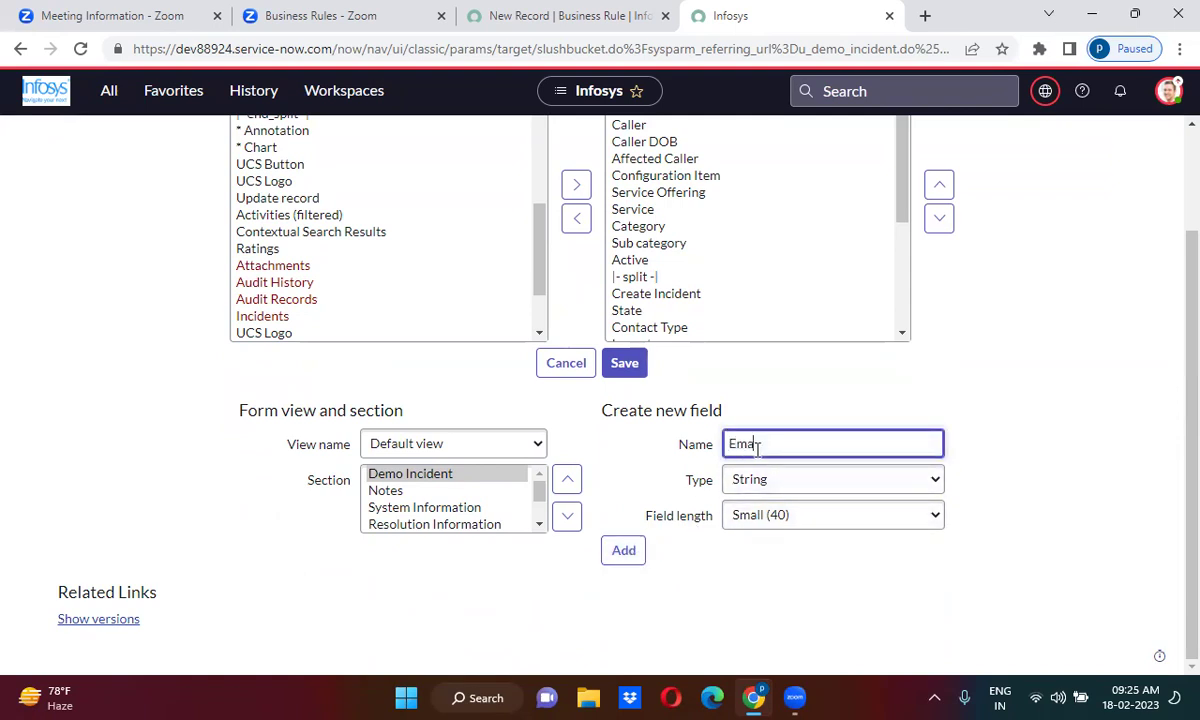
text(il)
click(616, 556)
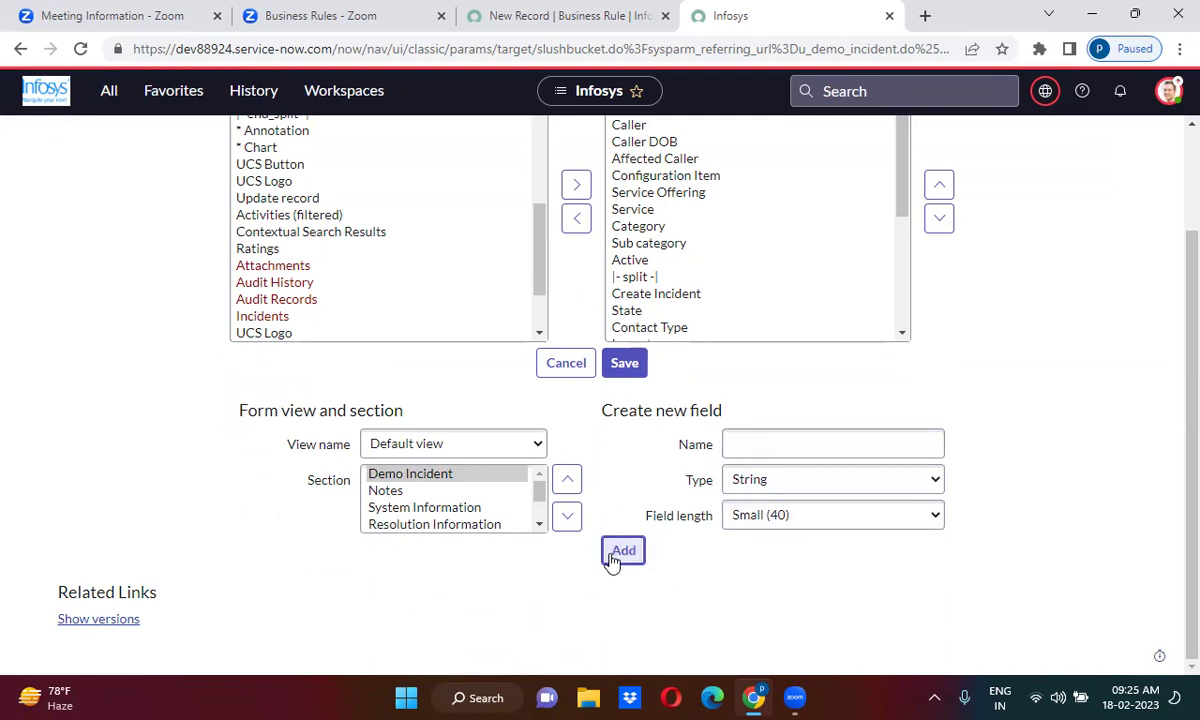
drag(903, 193, 911, 372)
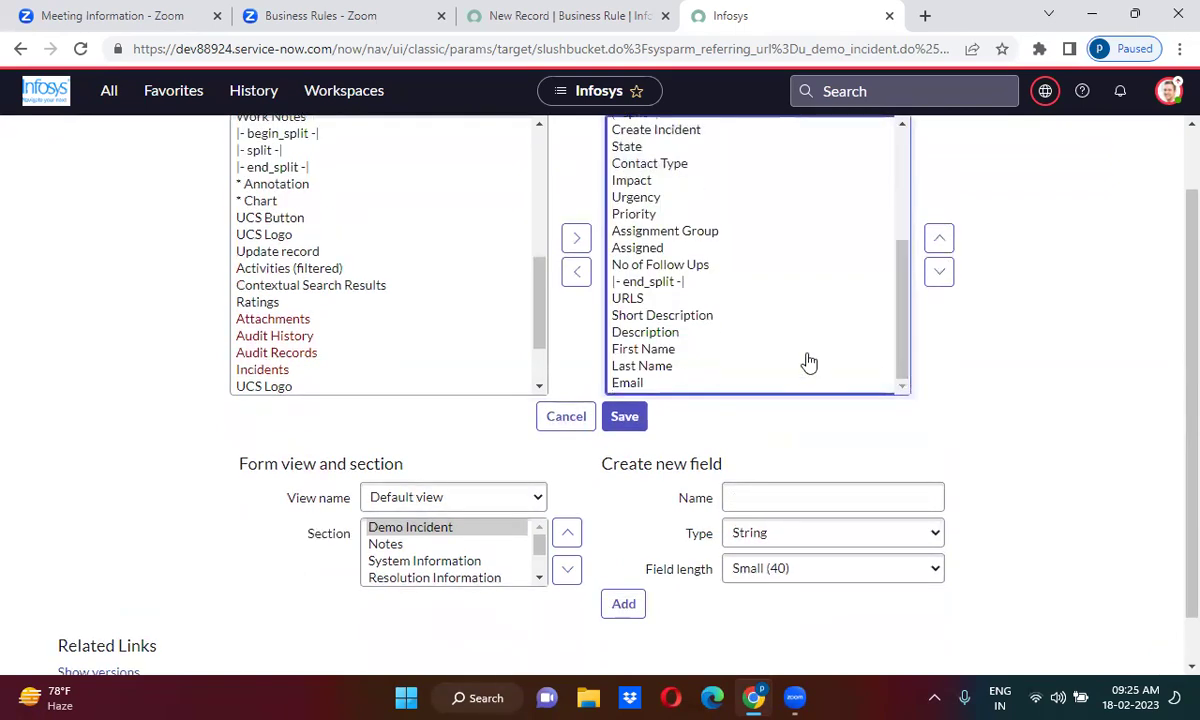
Select First Name, Last Name and Email and start moving them up the Selected list.
click(667, 355)
shift+click(658, 368)
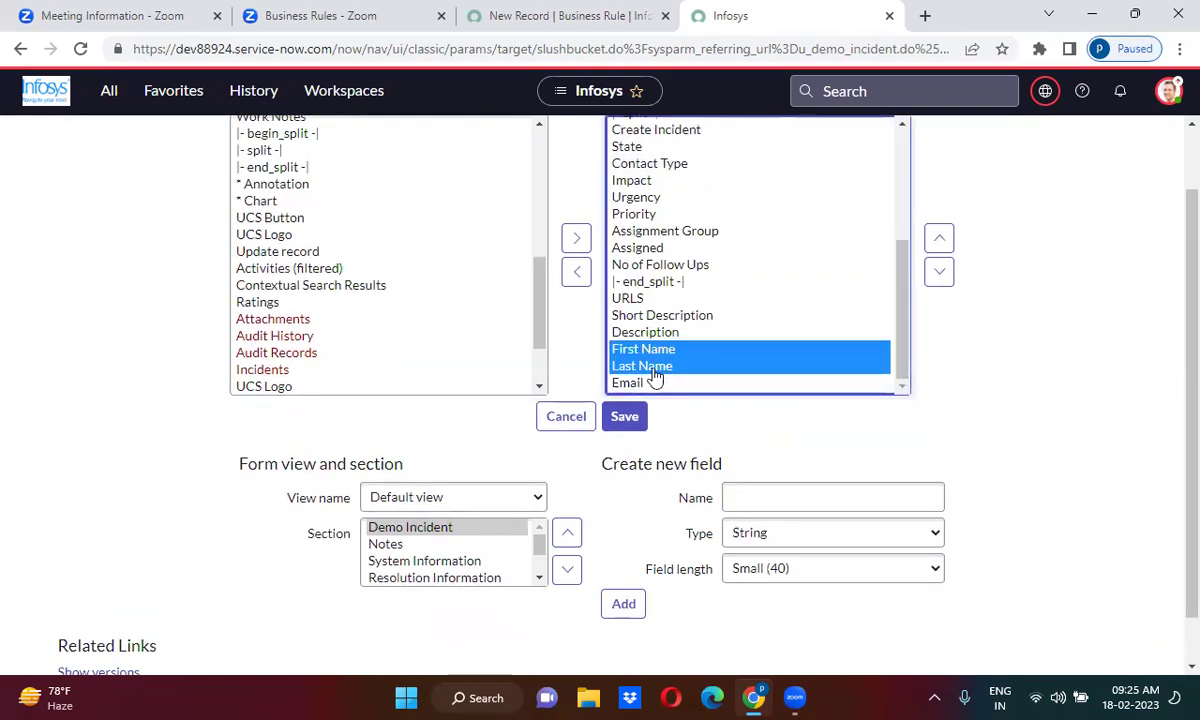
shift+click(640, 384)
click(939, 239)
click(939, 239)
click(939, 239)
click(939, 239)
click(939, 239)
click(939, 239)
click(939, 239)
click(939, 239)
click(939, 239)
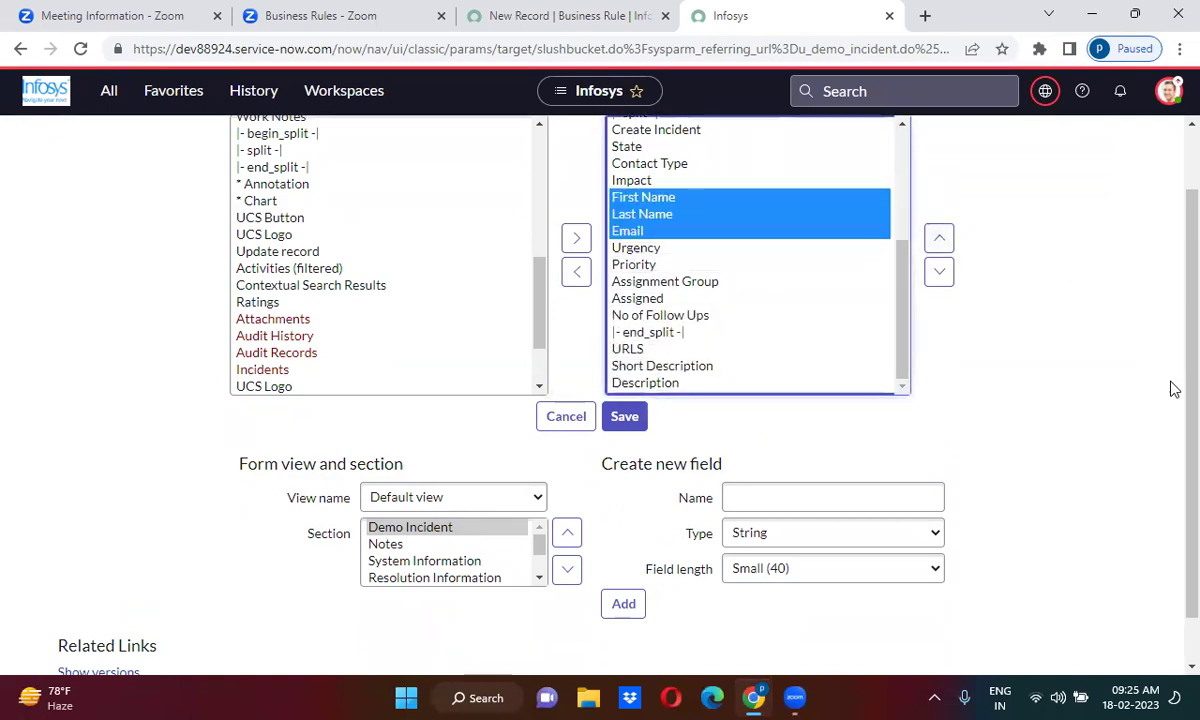
scroll(1175, 407, up, 1)
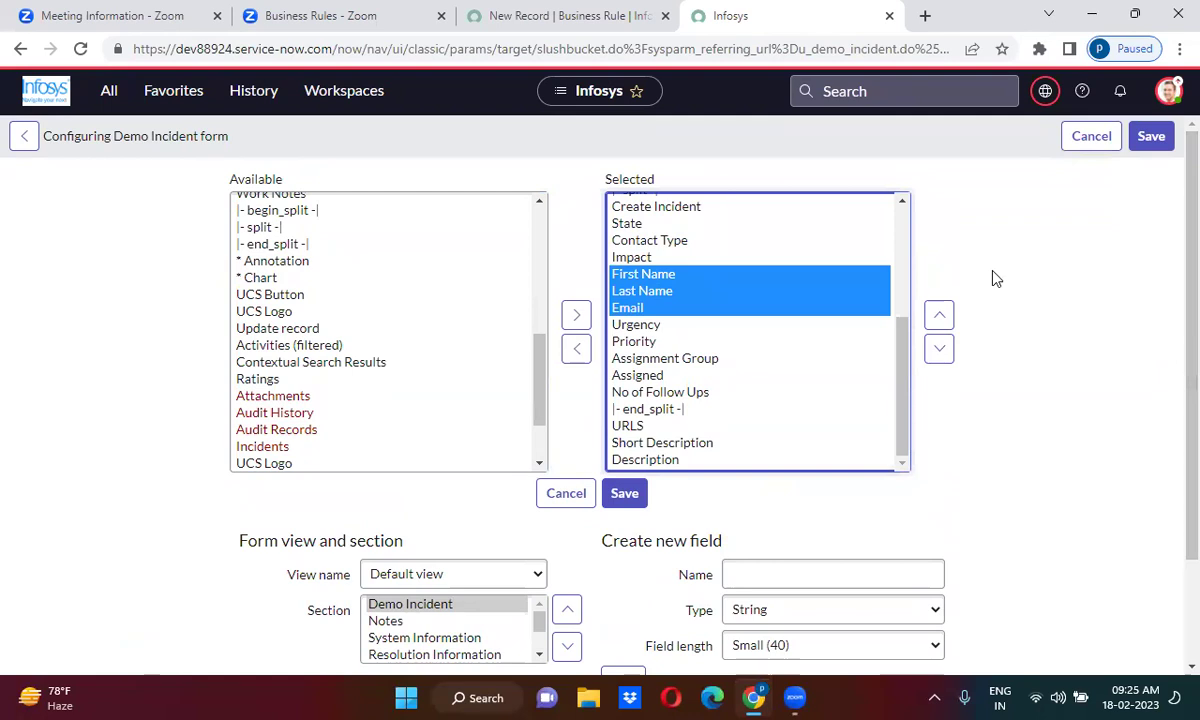
drag(911, 378, 902, 343)
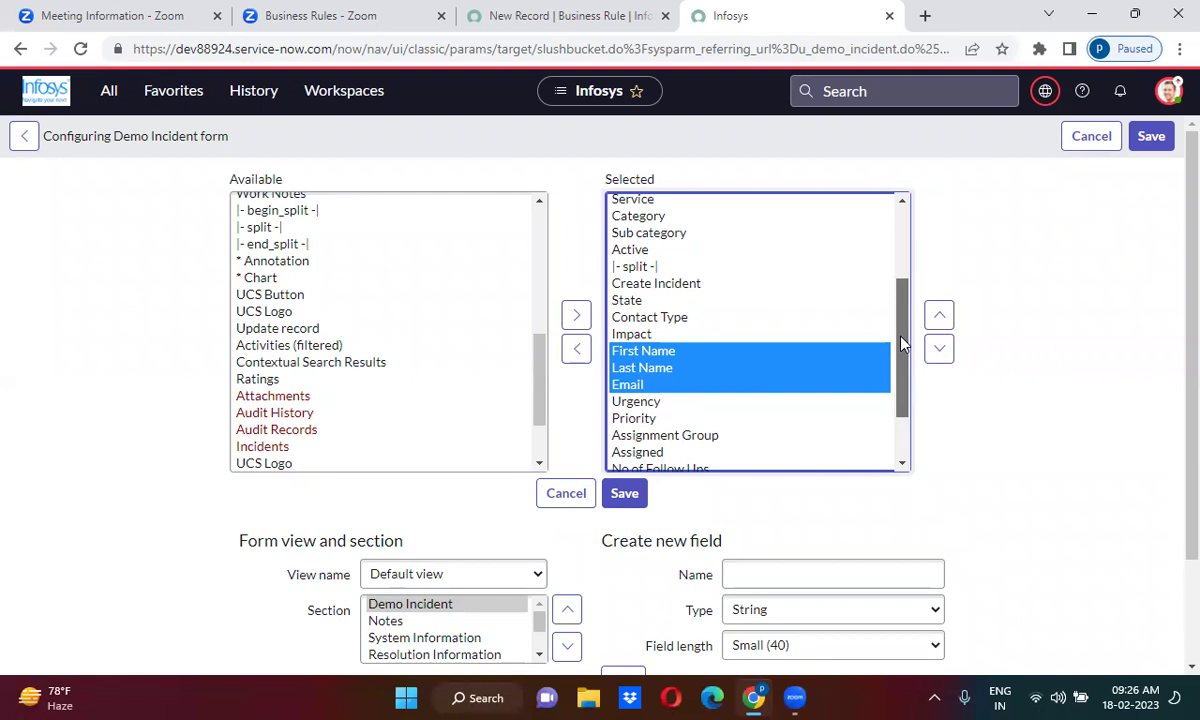
Place the three fields directly below Caller and save the form layout.
click(941, 315)
click(940, 315)
click(940, 315)
click(940, 315)
scroll(905, 226, up, 3)
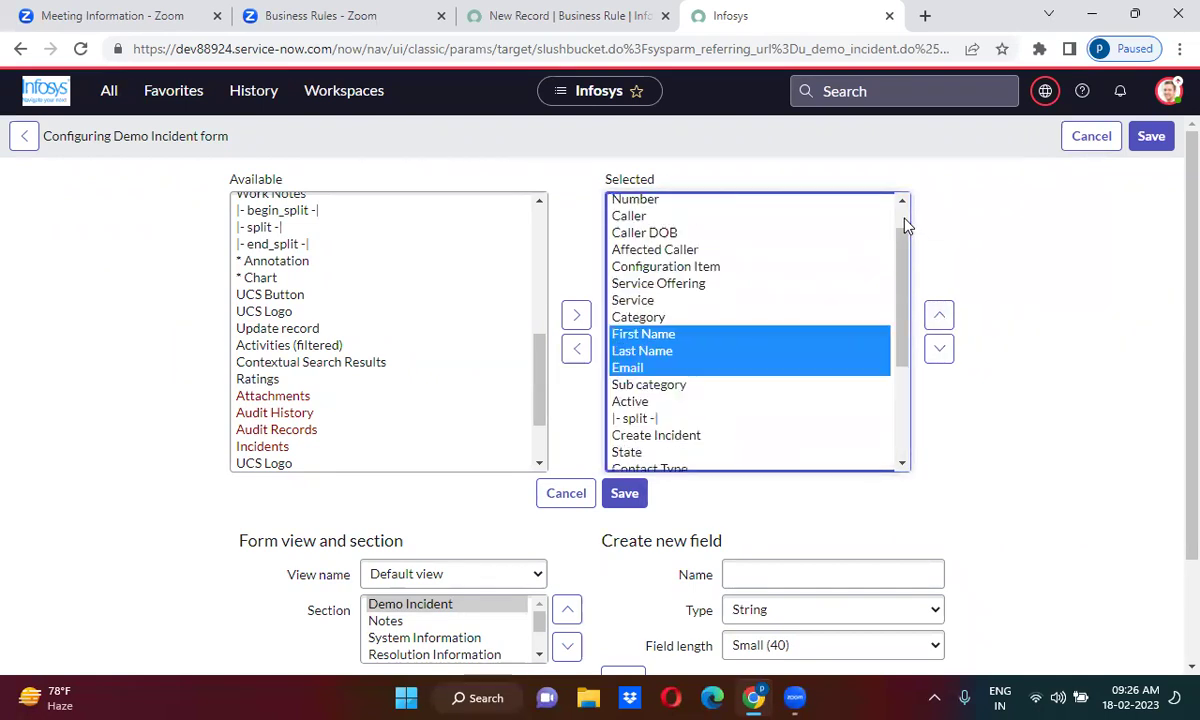
click(940, 315)
click(940, 315)
click(940, 315)
click(940, 315)
scroll(900, 222, up, 3)
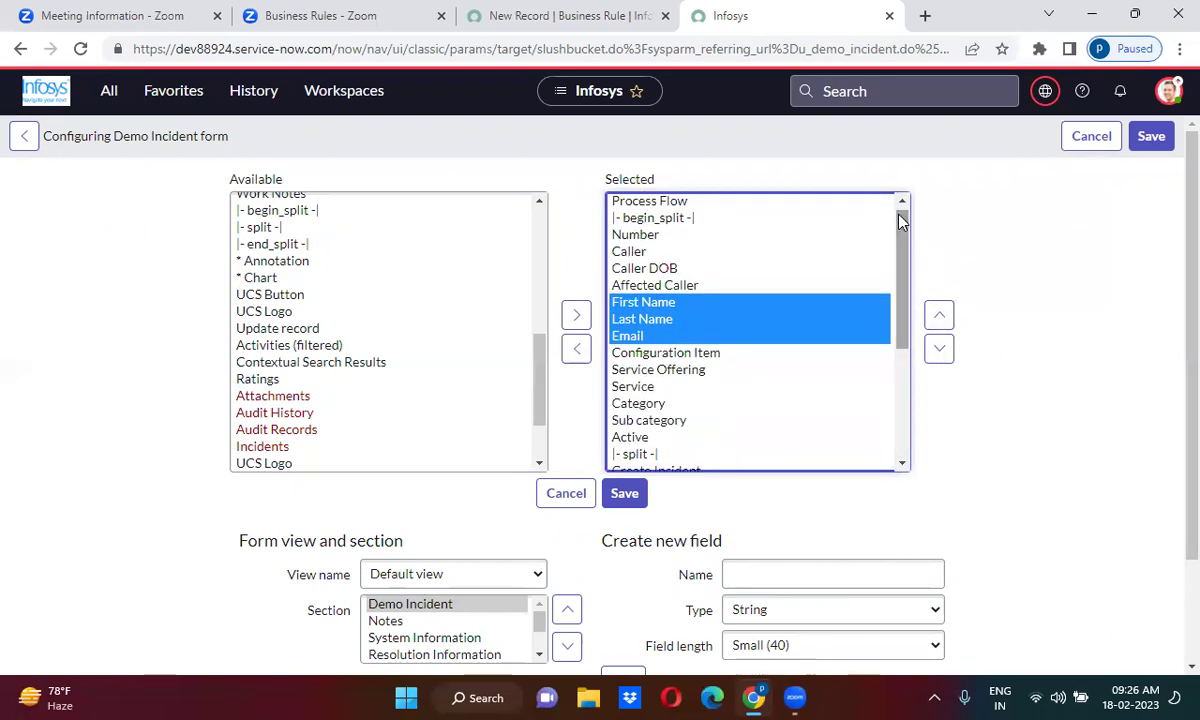
click(938, 315)
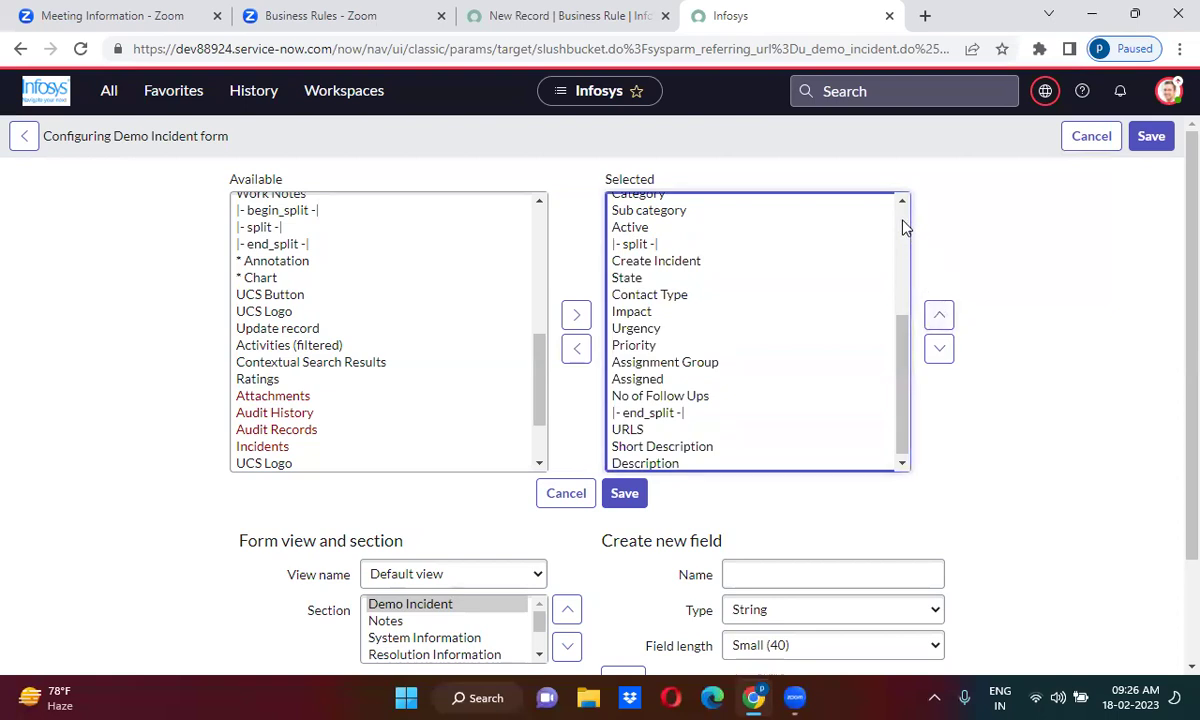
scroll(900, 225, up, 5)
click(938, 348)
click(624, 494)
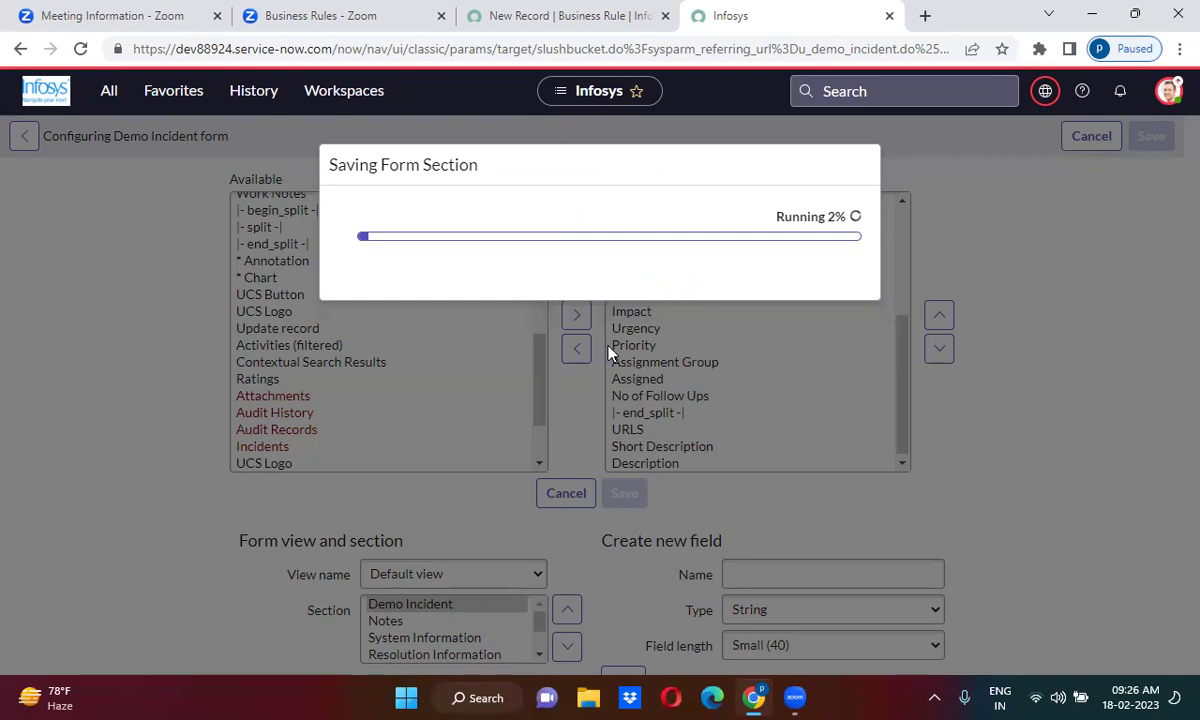
click(335, 15)
click(123, 586)
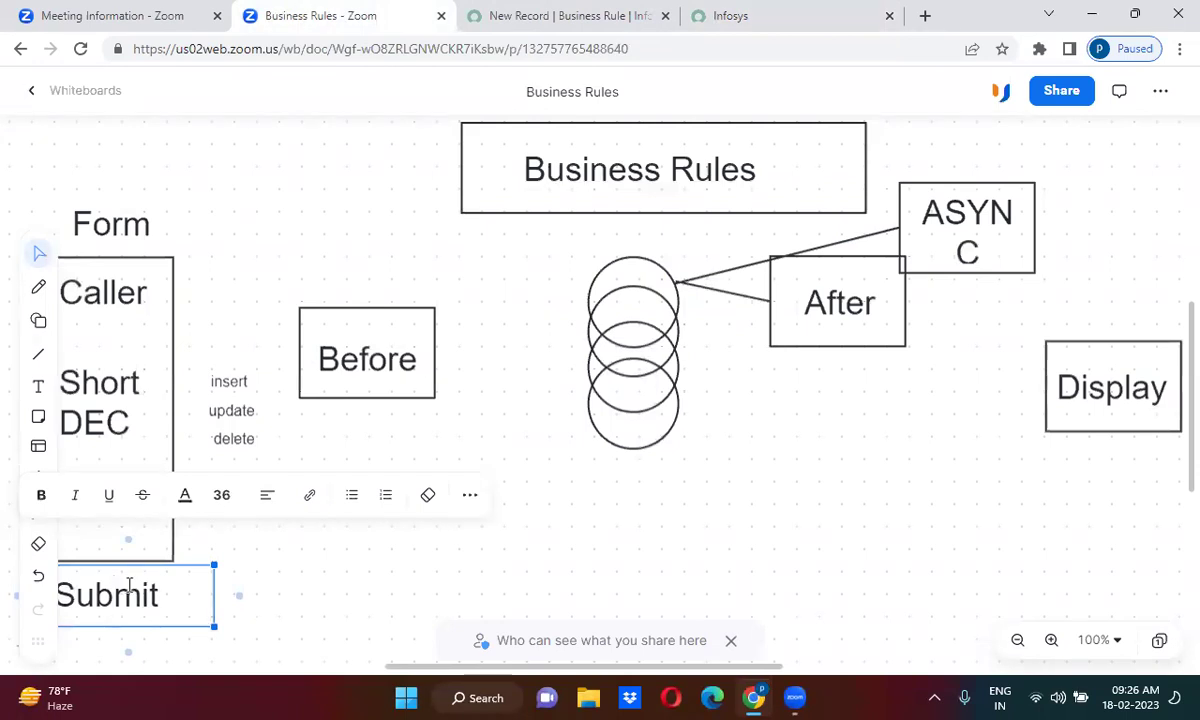
click(167, 586)
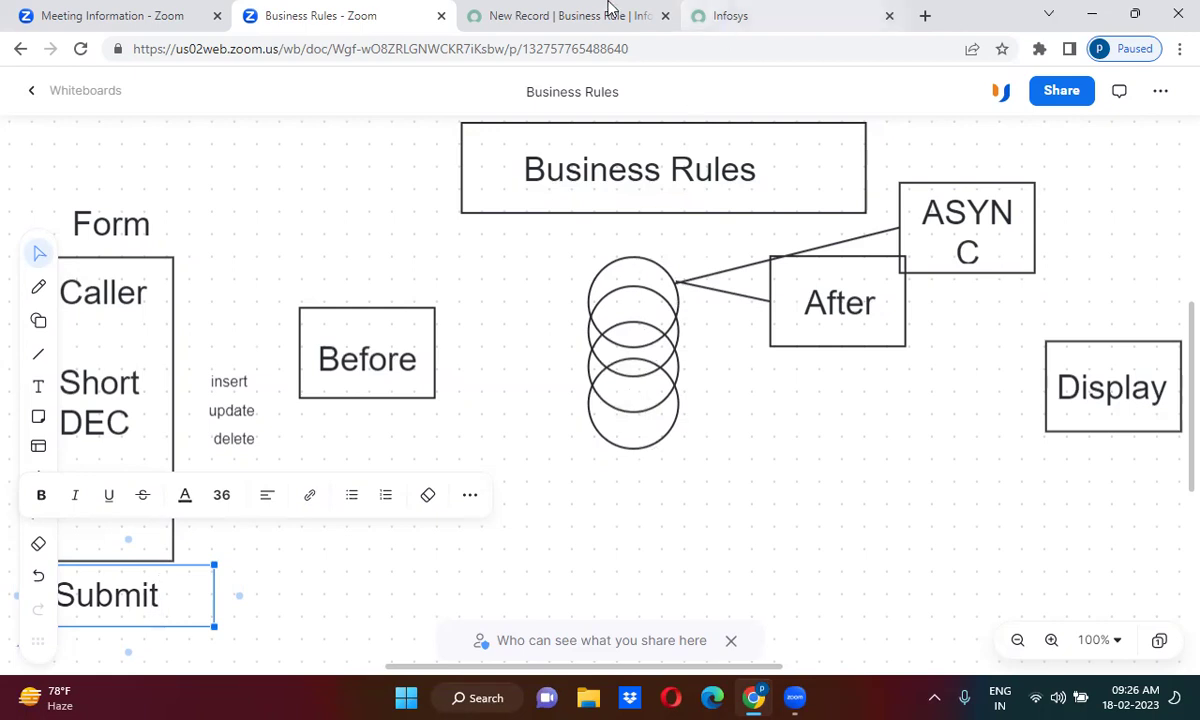
click(557, 14)
Dismiss the Saving Form Section confirmation and return to the Demo Incident record.
click(815, 8)
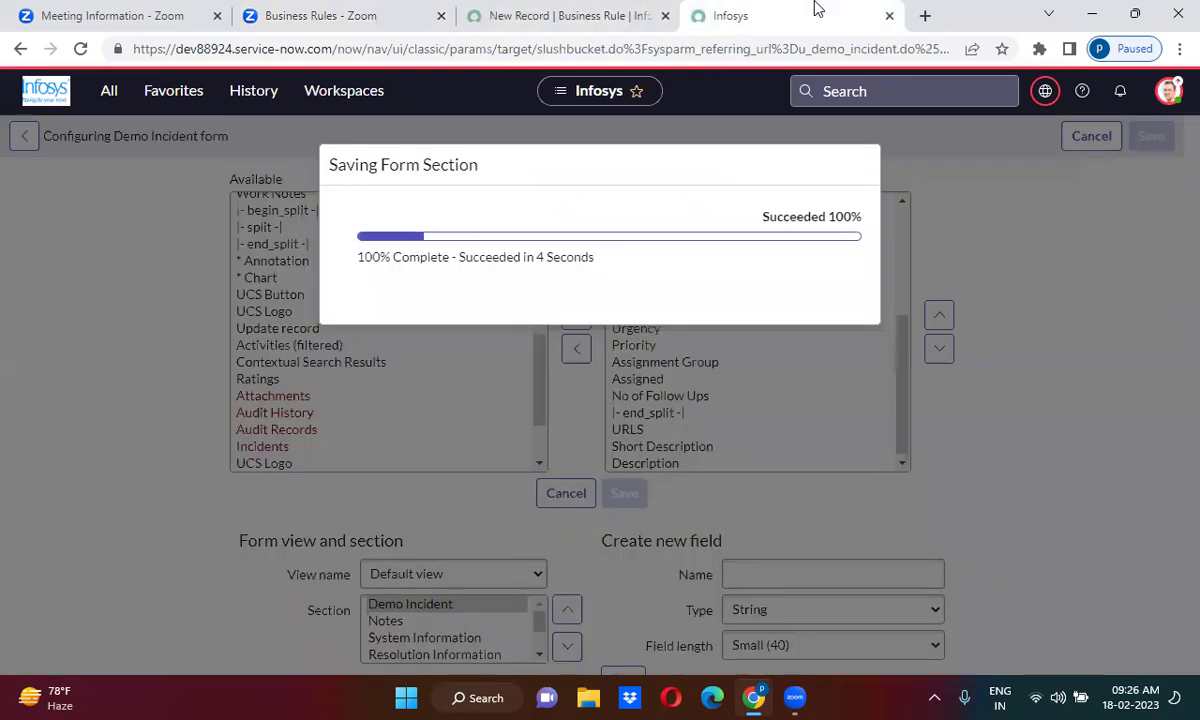
click(834, 314)
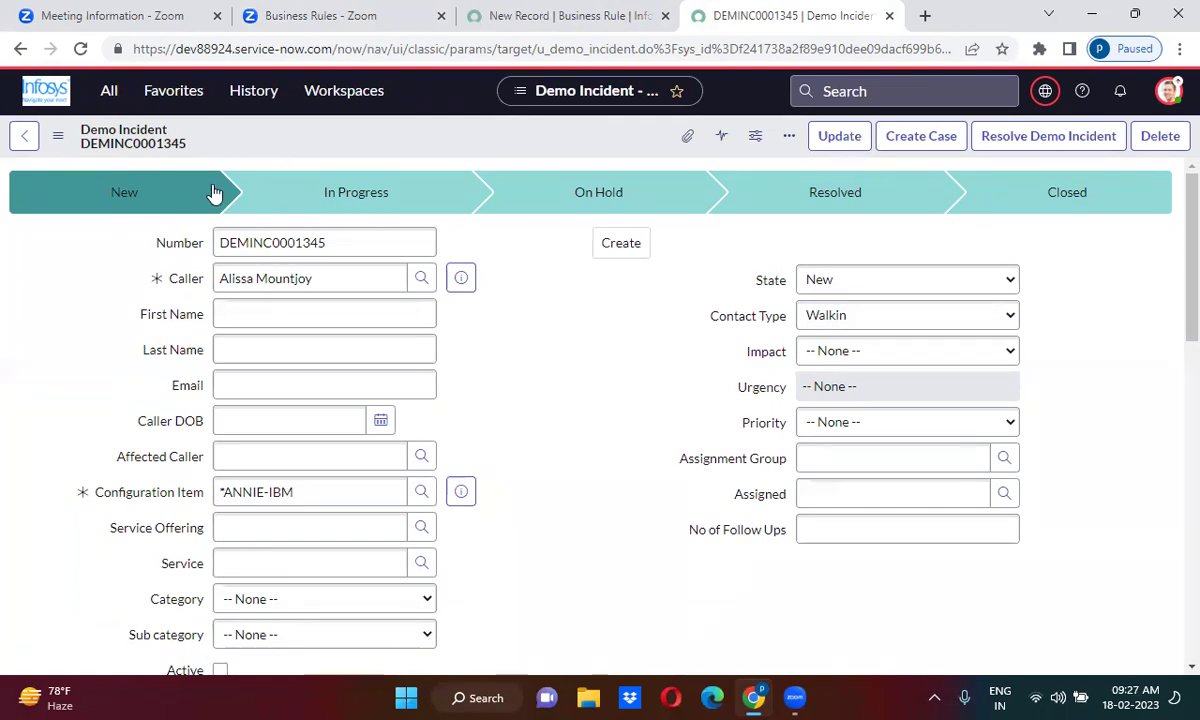
Open Demo Incident's Create New link from the 'demo inc' navigator filter in a new tab.
click(108, 101)
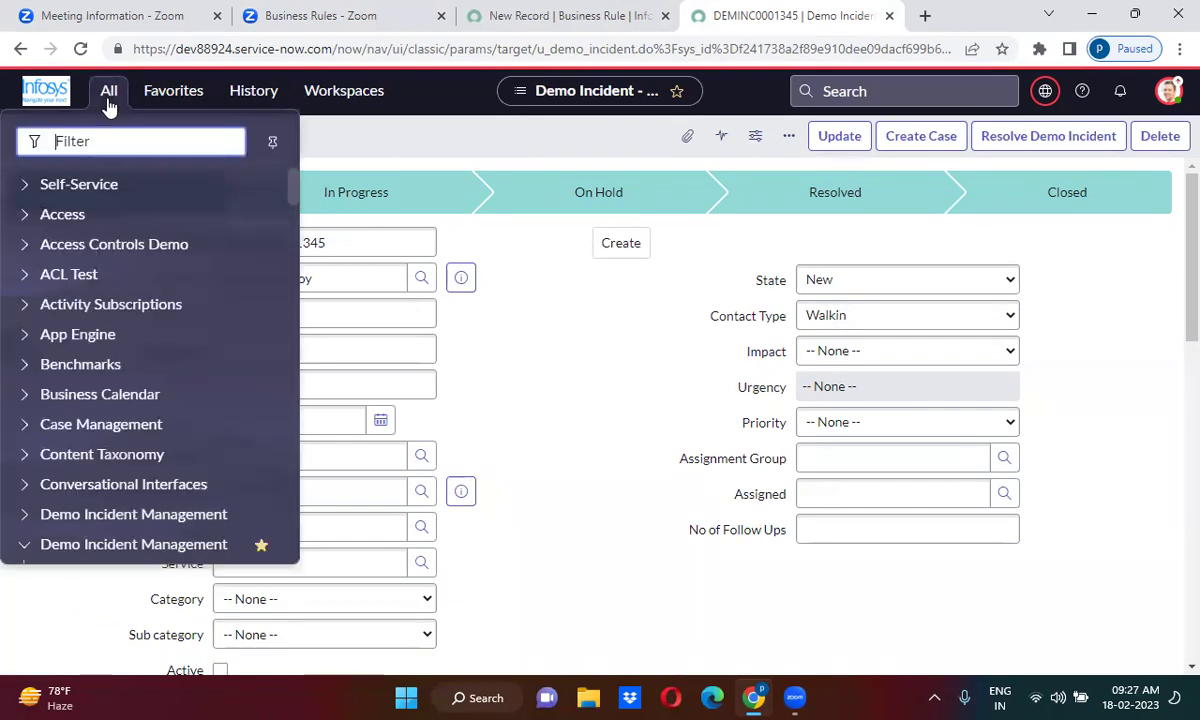
text(demo inc)
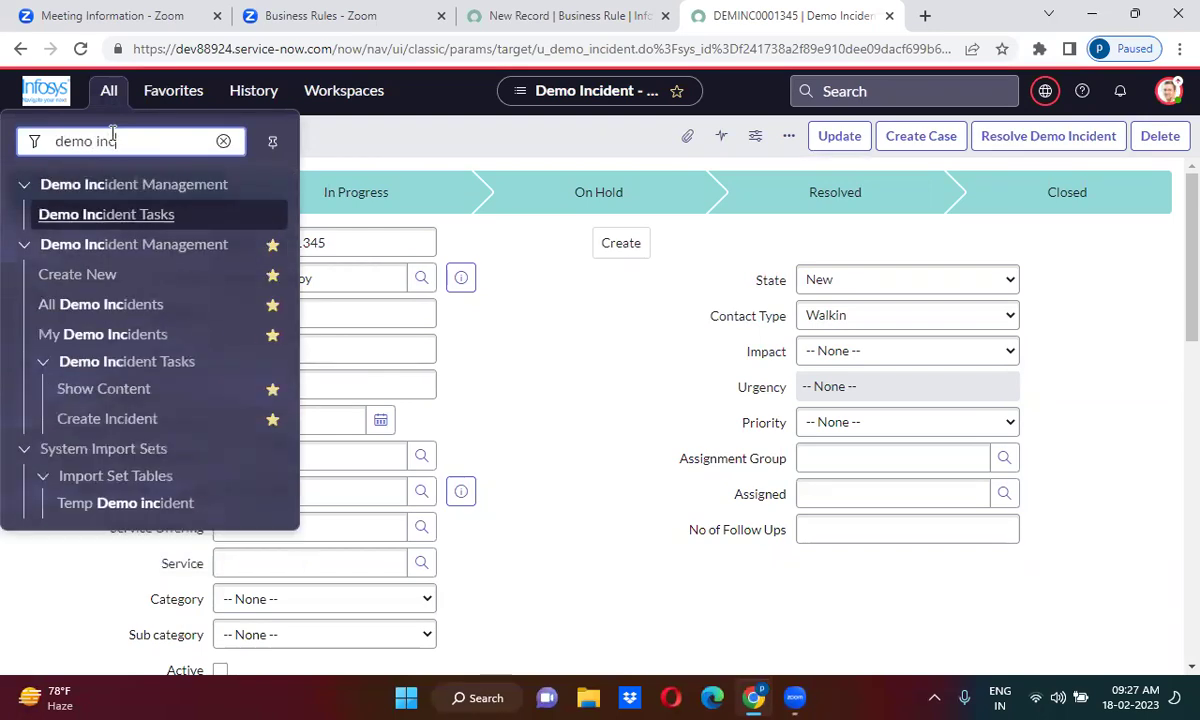
right_click(90, 280)
click(130, 299)
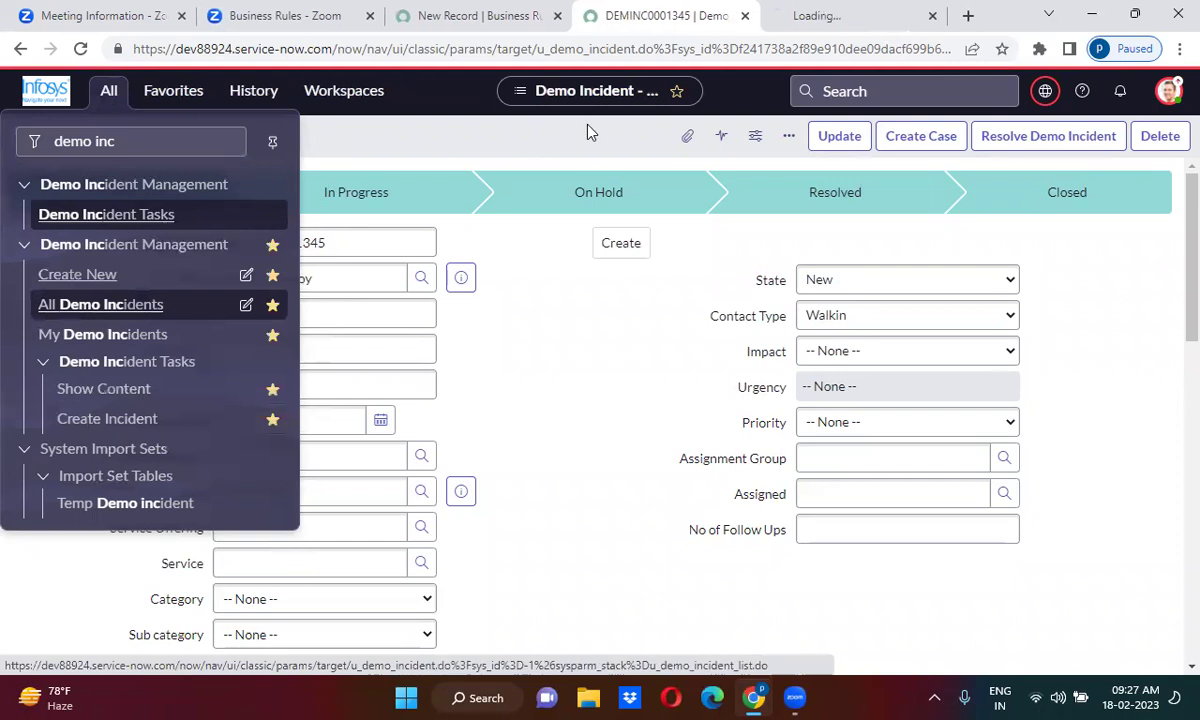
click(810, 16)
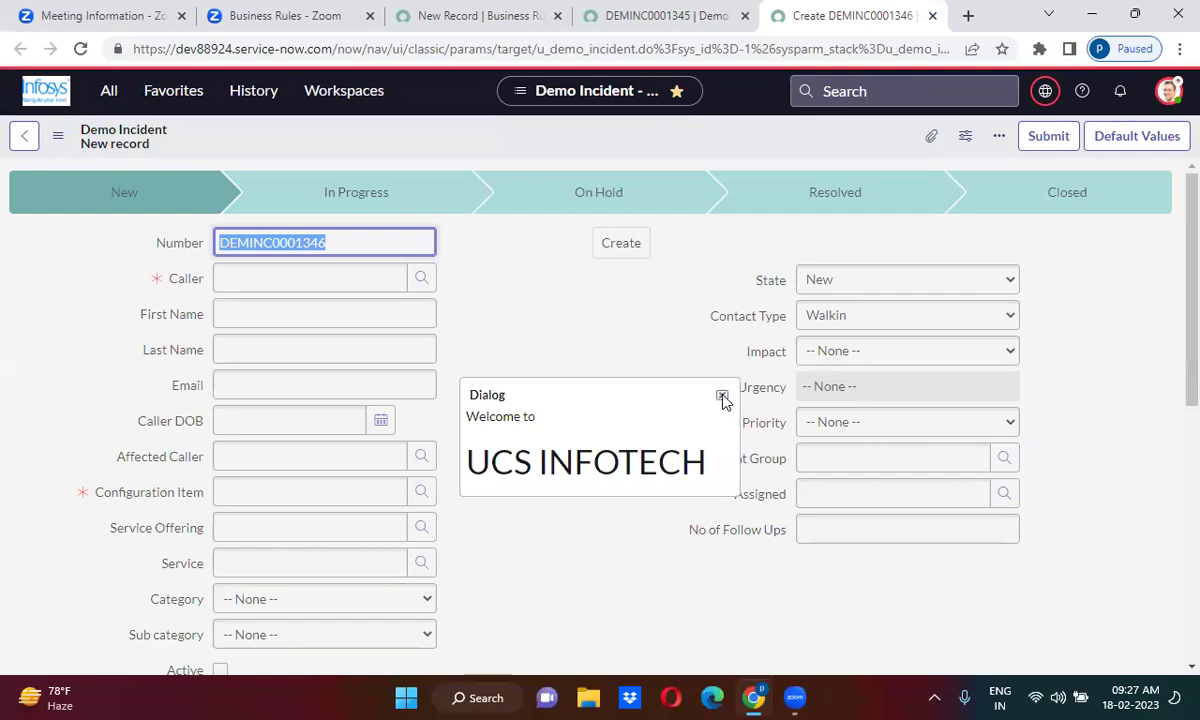
Close the welcome dialog and set the caller to a recently used person.
click(721, 396)
click(292, 277)
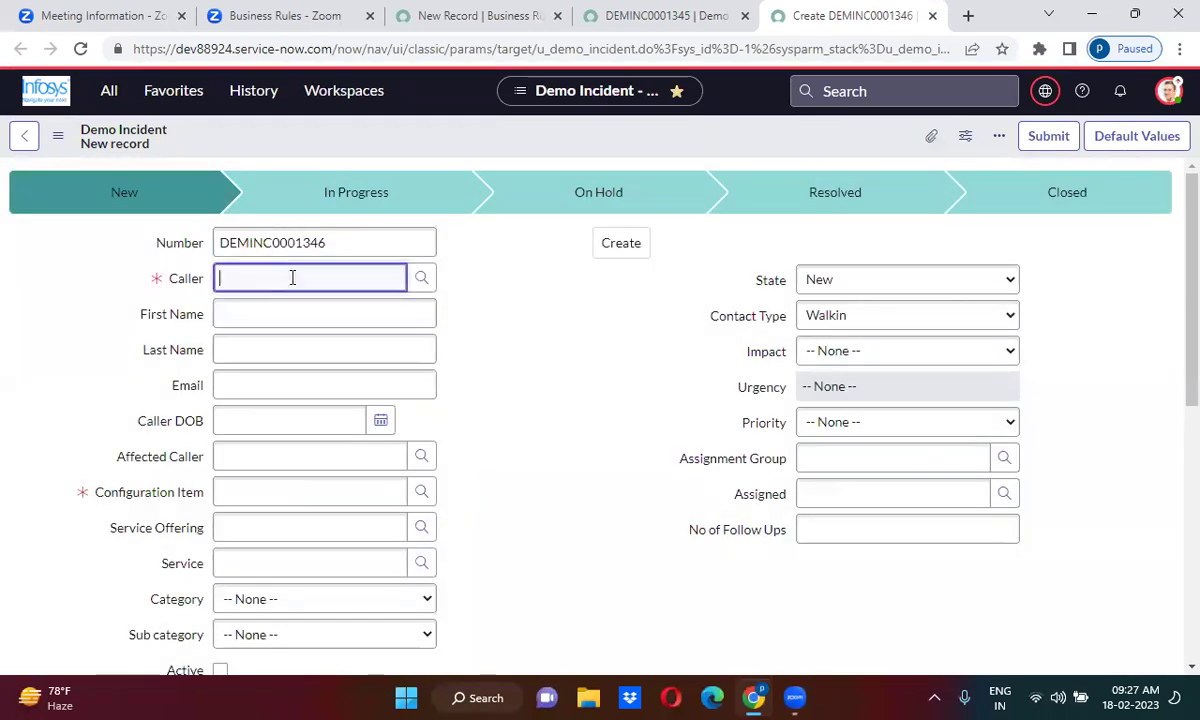
text(**)
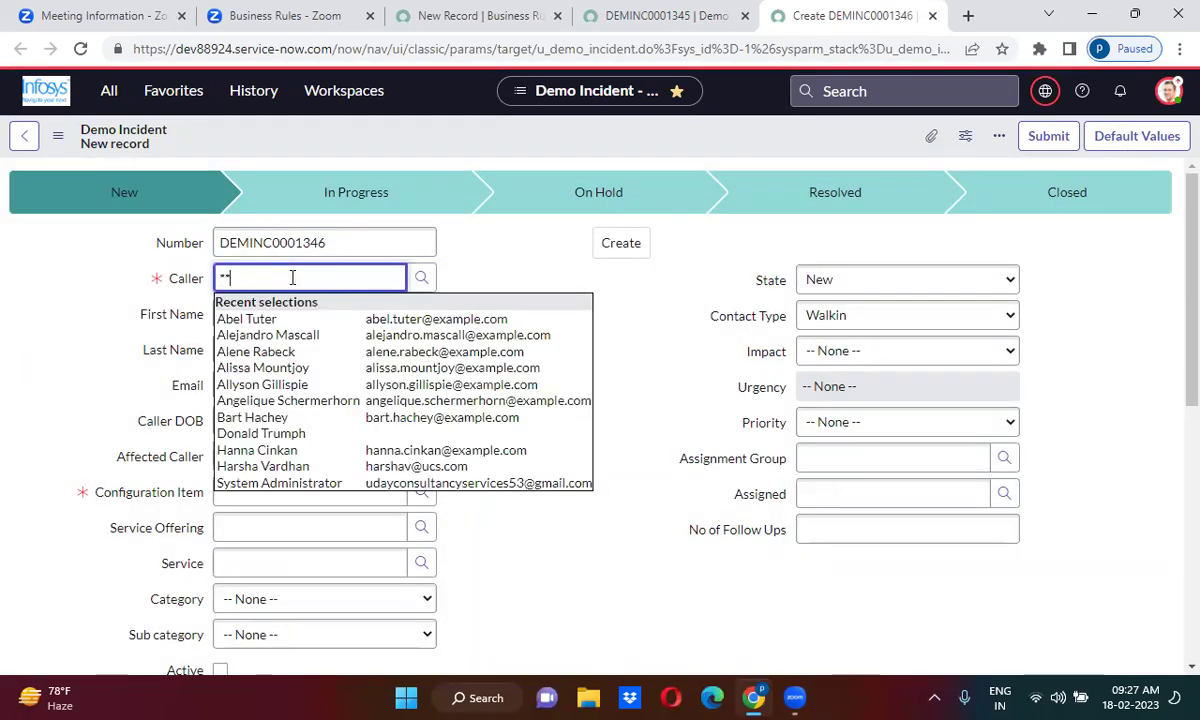
click(285, 336)
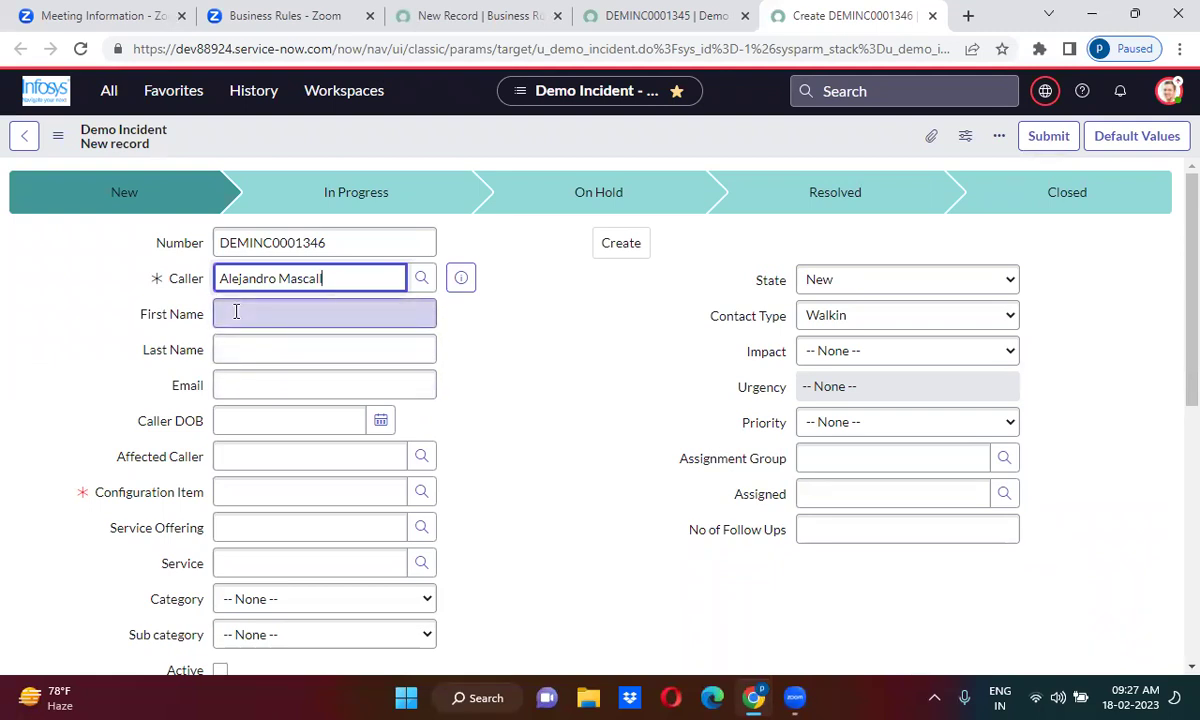
Set the Configuration Item to *ANNIE-IBM.
click(283, 488)
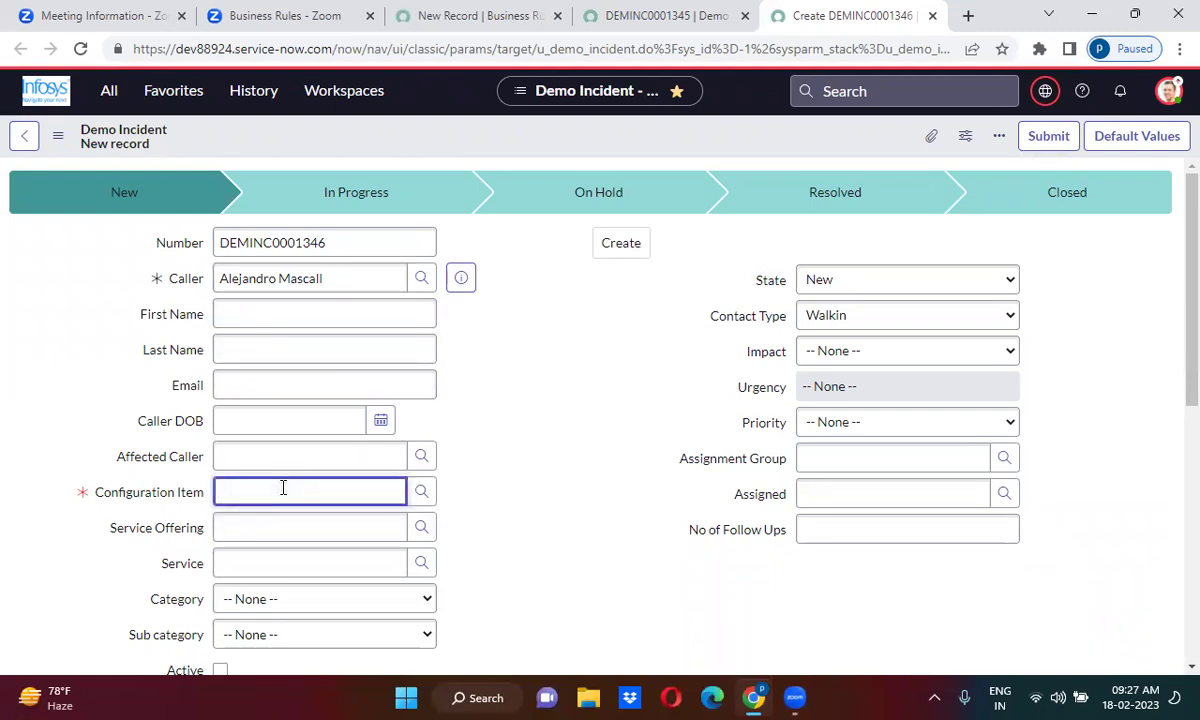
text(*)
key(Down)
key(Return)
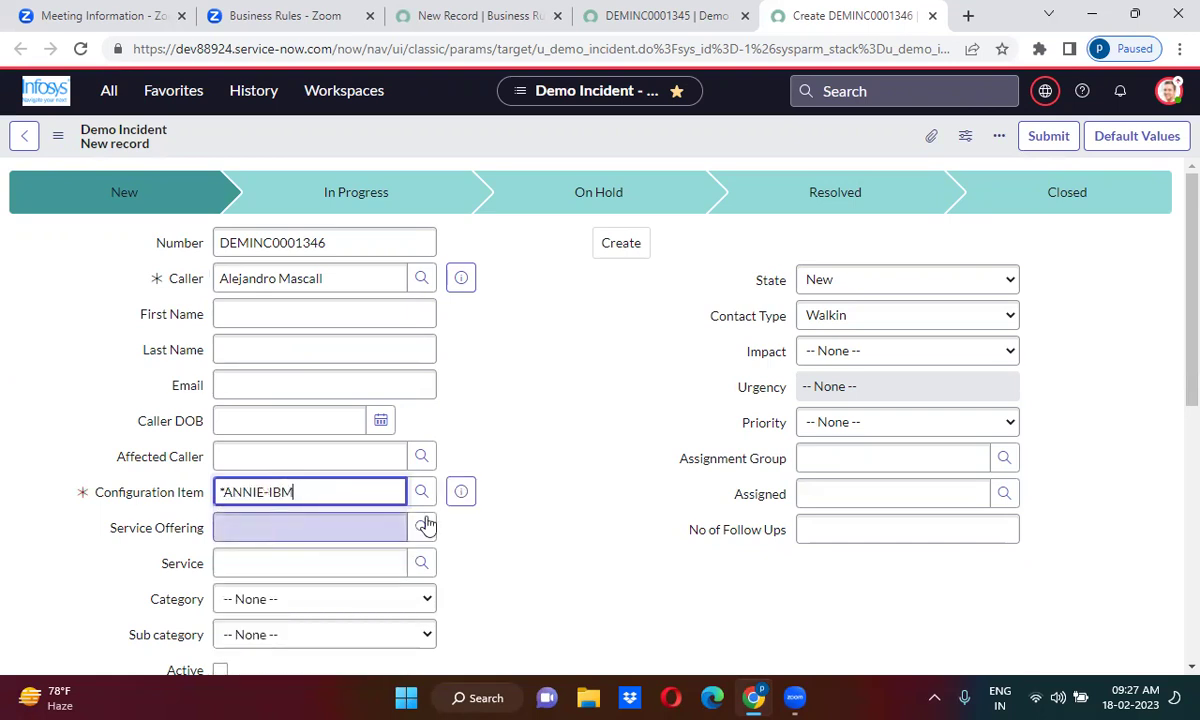
click(558, 413)
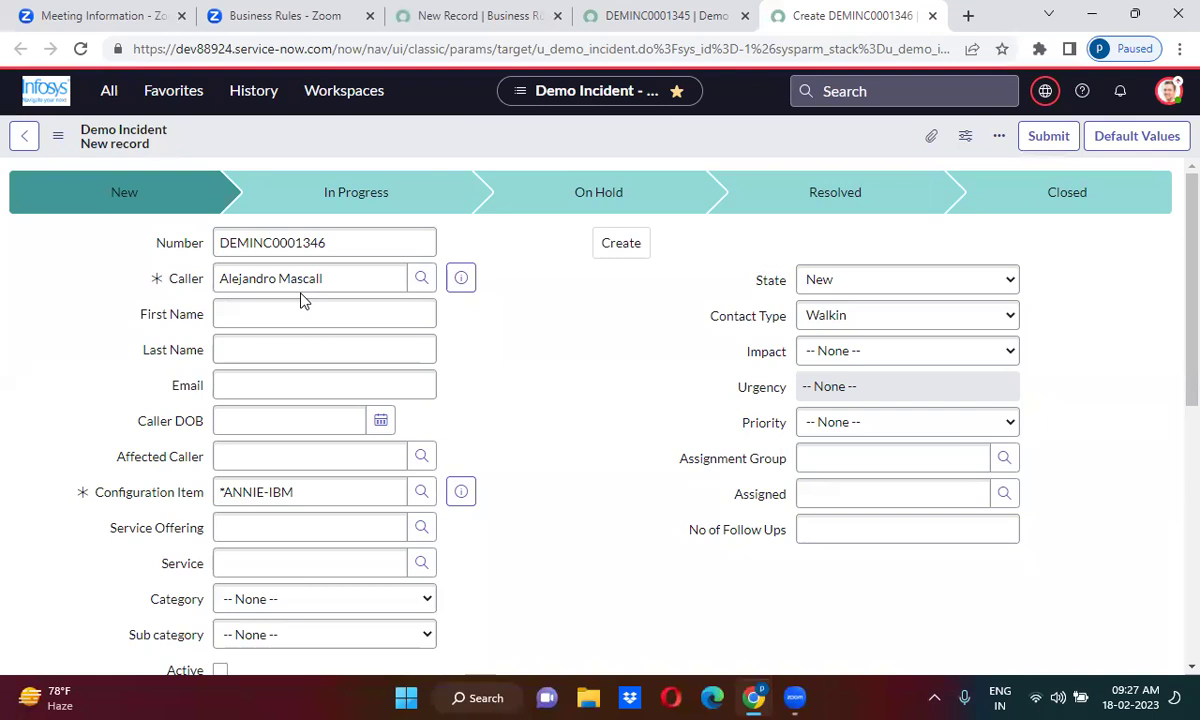
click(275, 15)
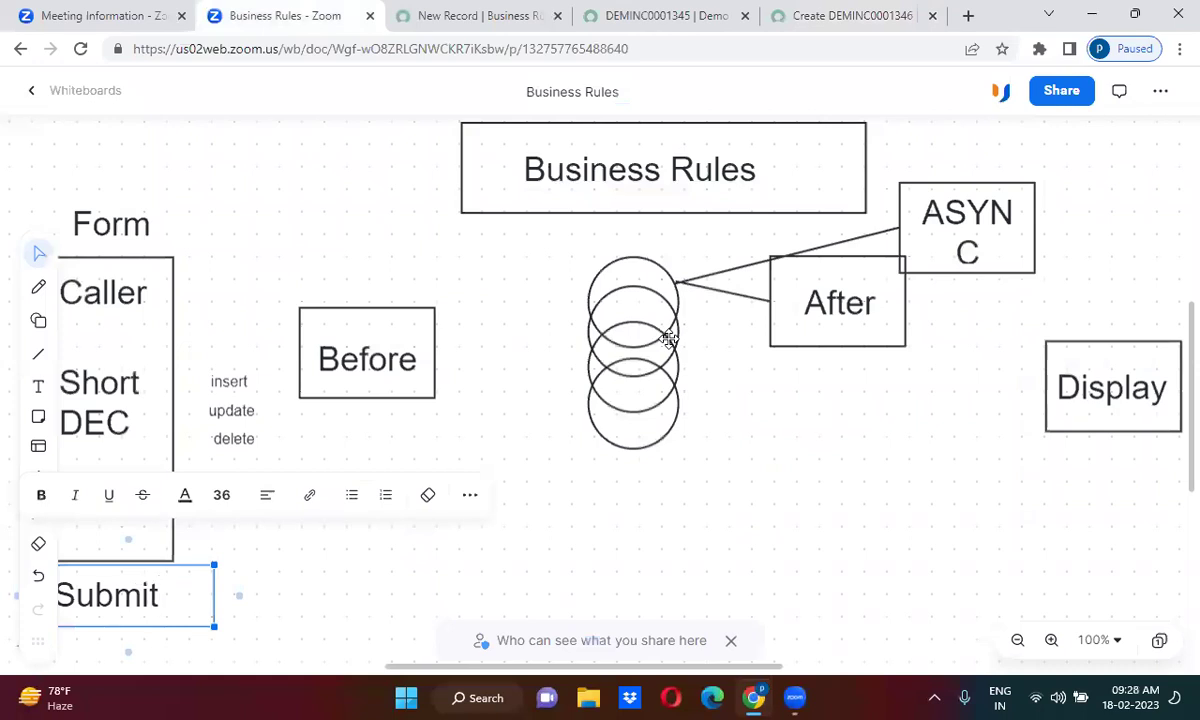
Go from the Business Rules whiteboard back to the DEMINC0001346 form.
click(833, 17)
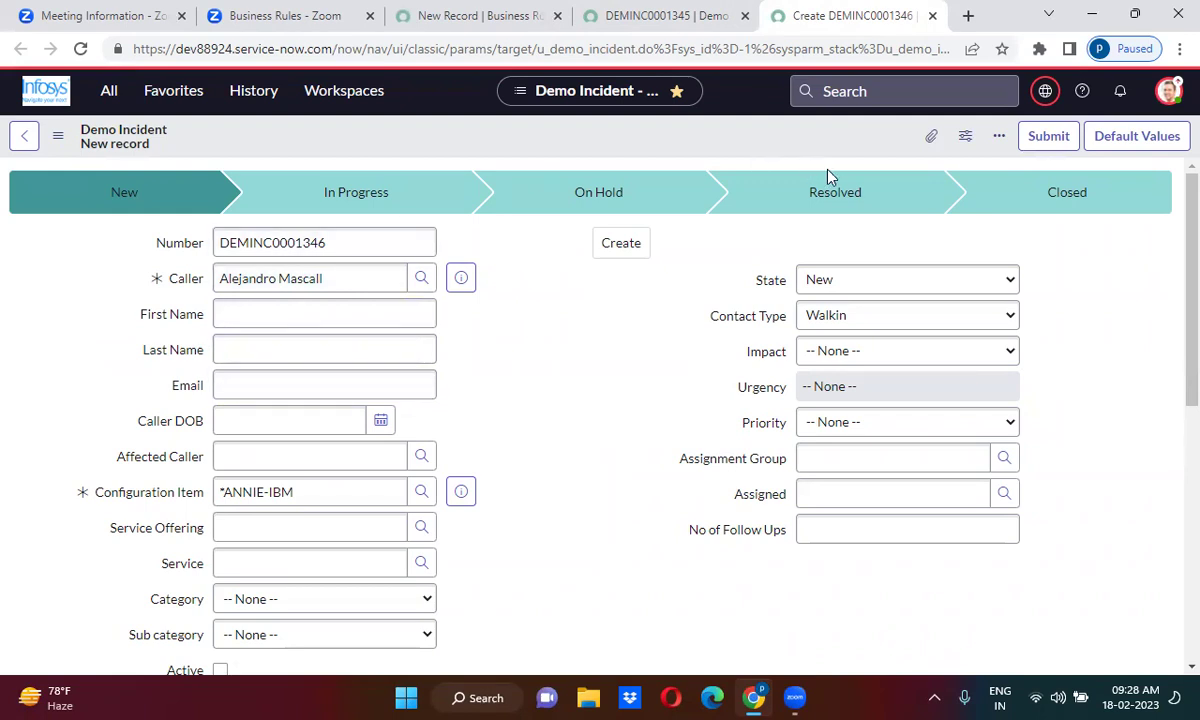
Look over record DEMINC0001345's form options, then return to the new business rule form.
click(677, 14)
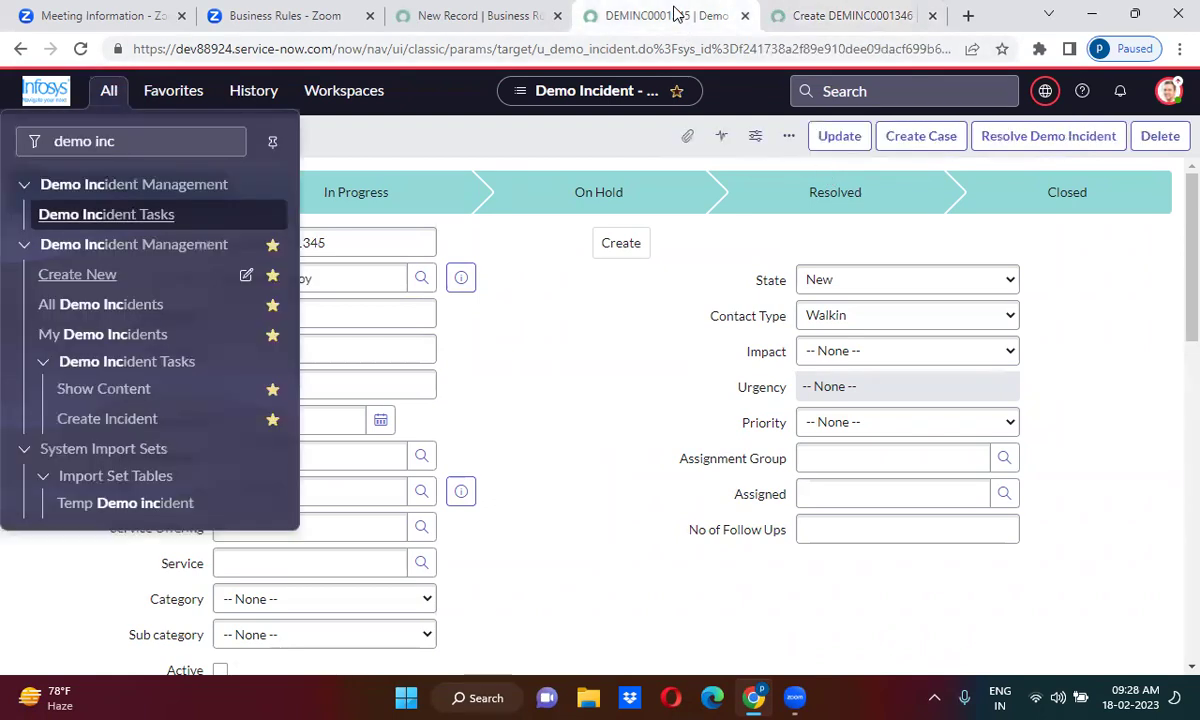
click(510, 140)
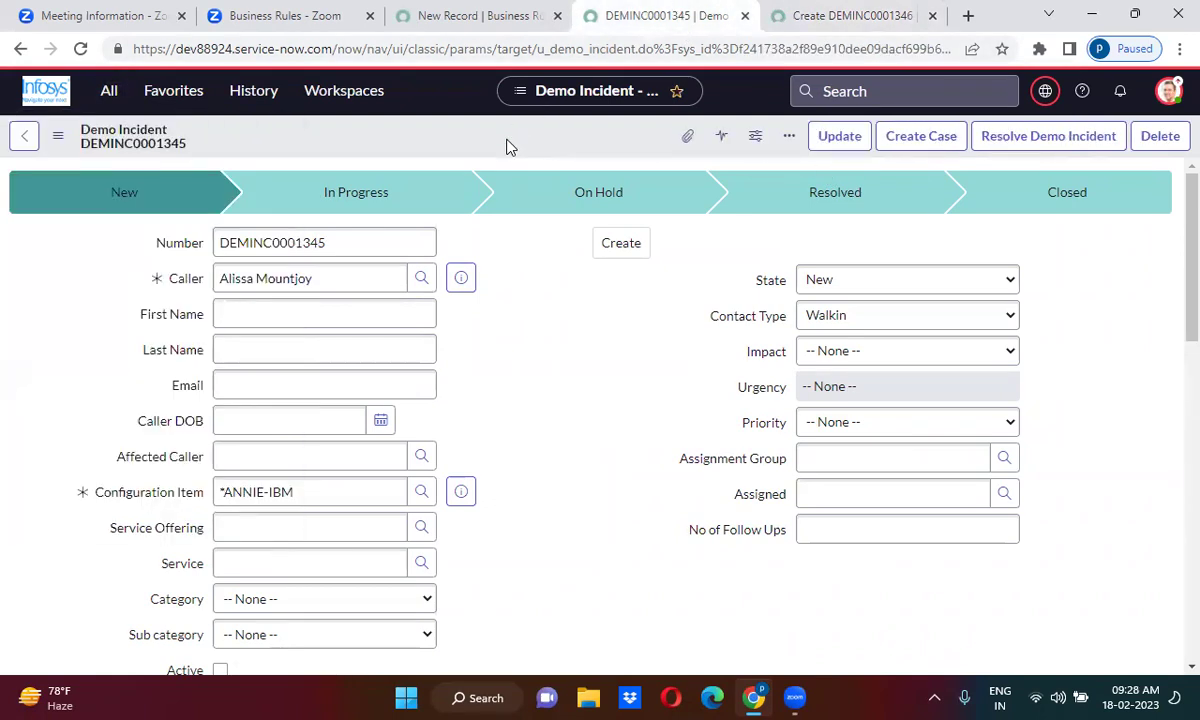
right_click(506, 146)
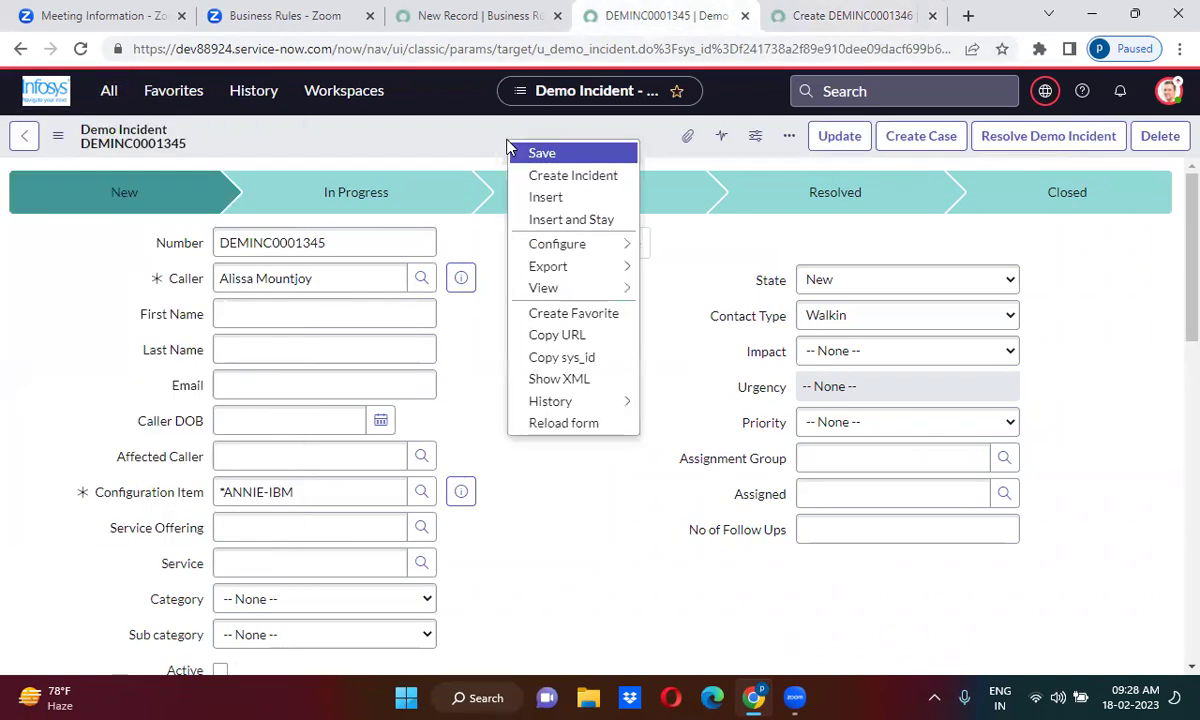
click(475, 22)
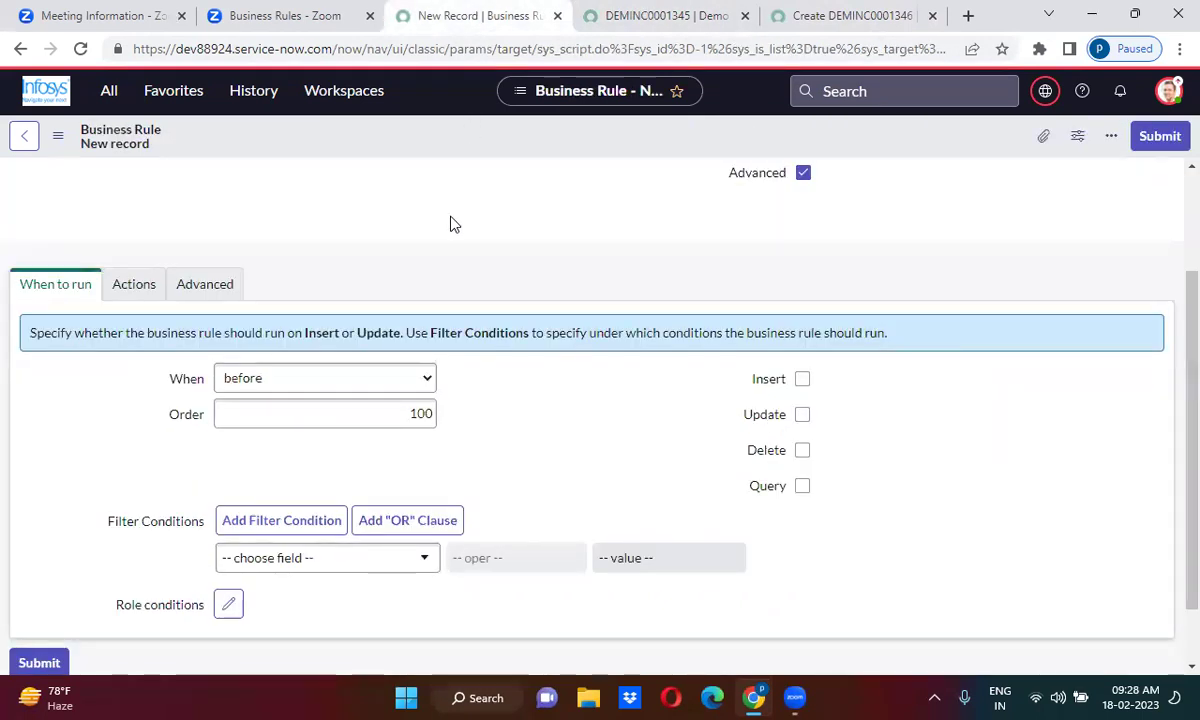
scroll(450, 224, up, 3)
Name the rule 'Populate Caller details' and make it run on insert and update.
click(317, 246)
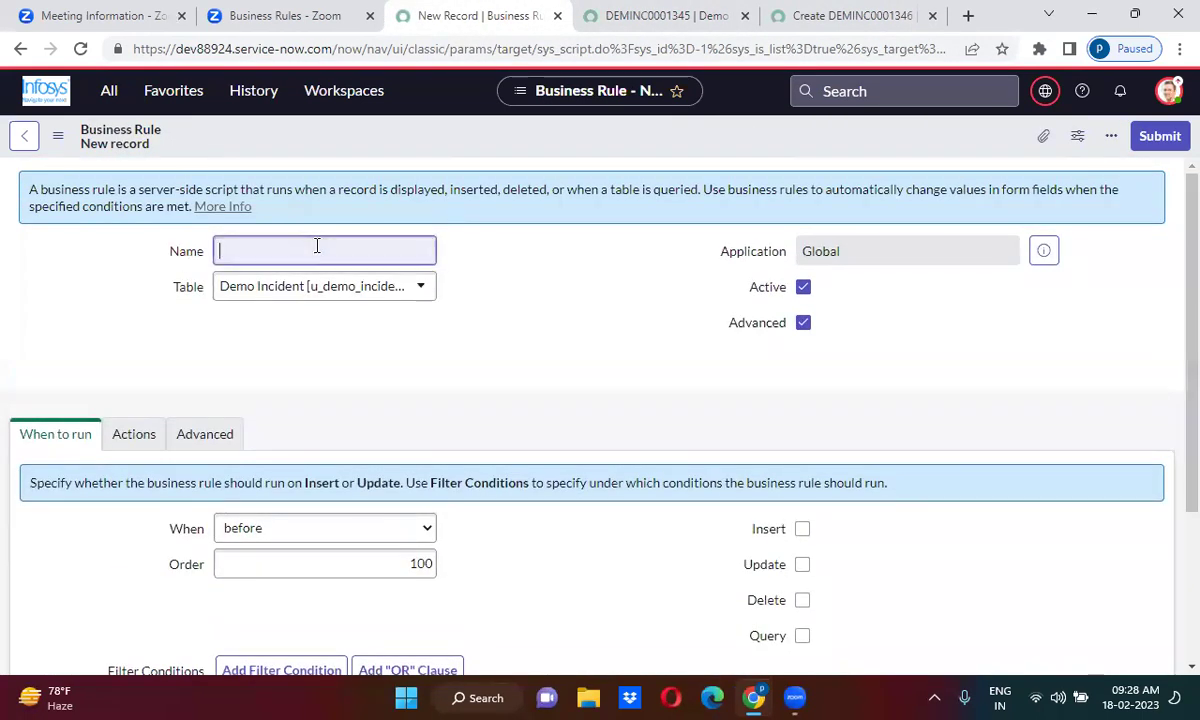
text(Popul)
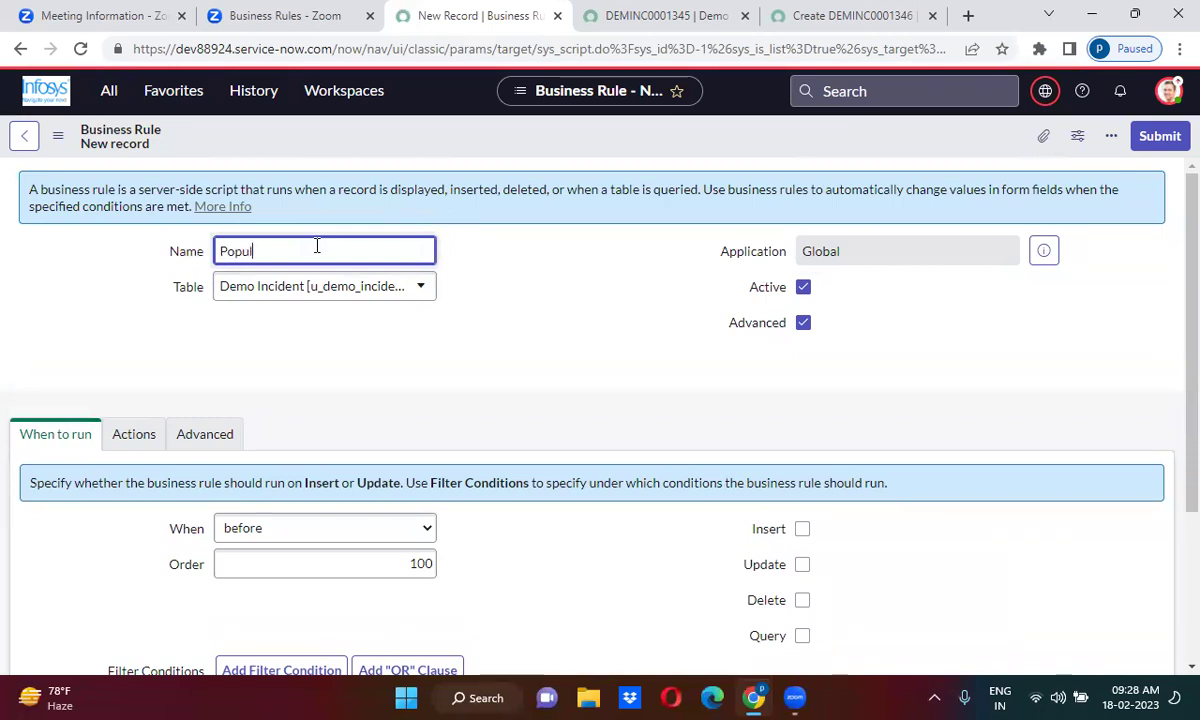
text(ate Caller details)
click(353, 390)
scroll(353, 390, down, 2)
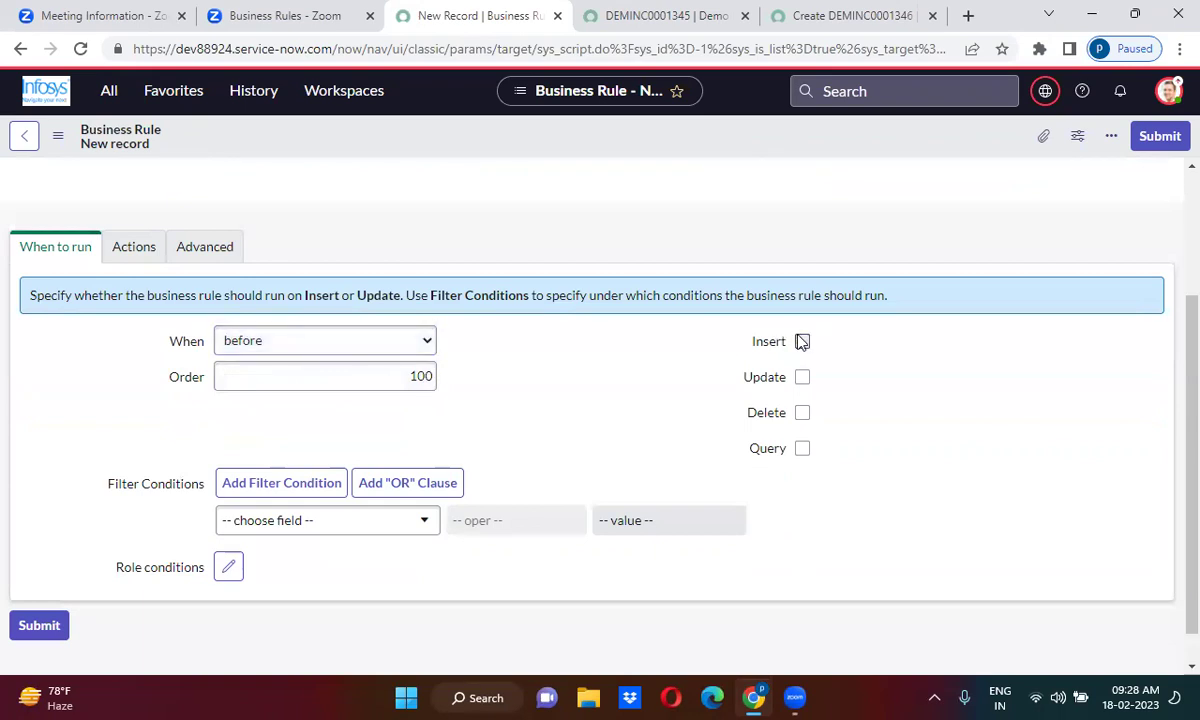
click(805, 382)
click(328, 536)
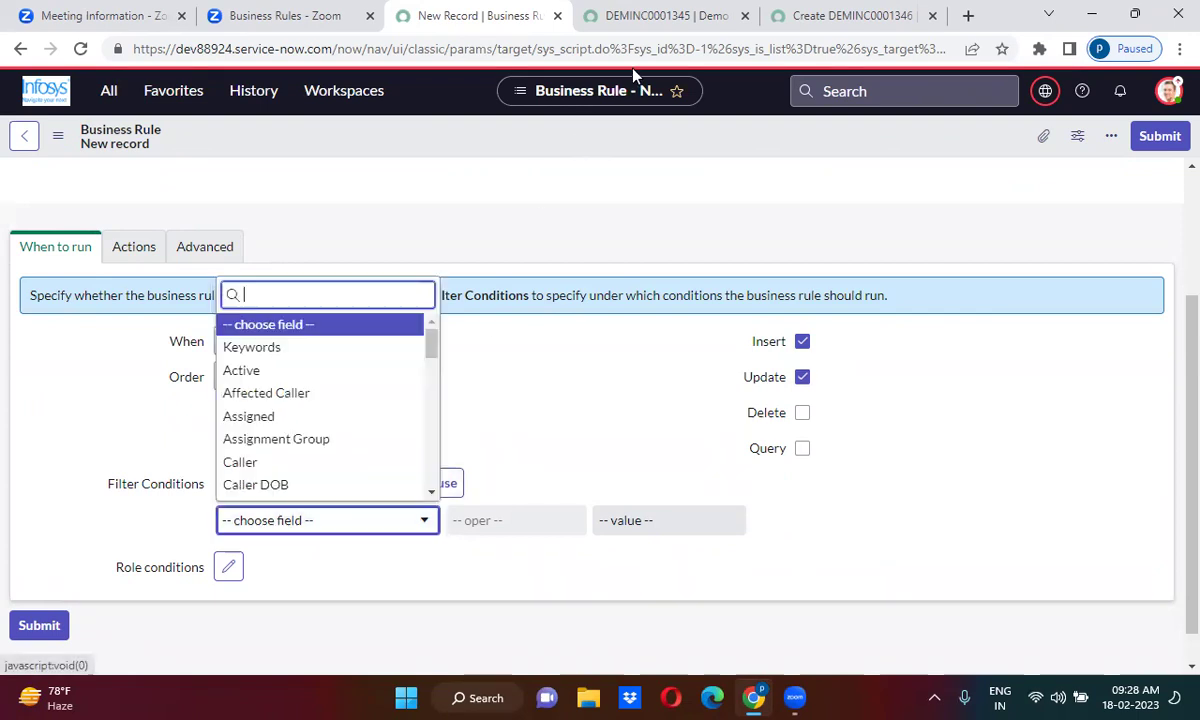
click(801, 18)
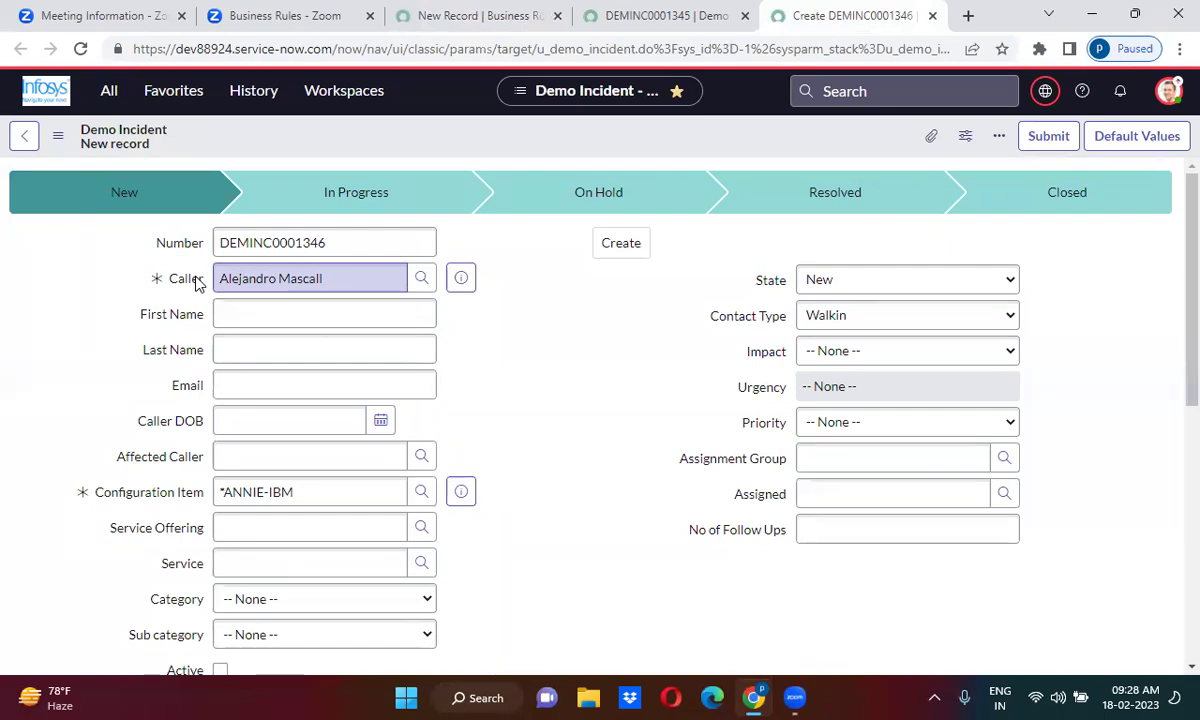
click(466, 10)
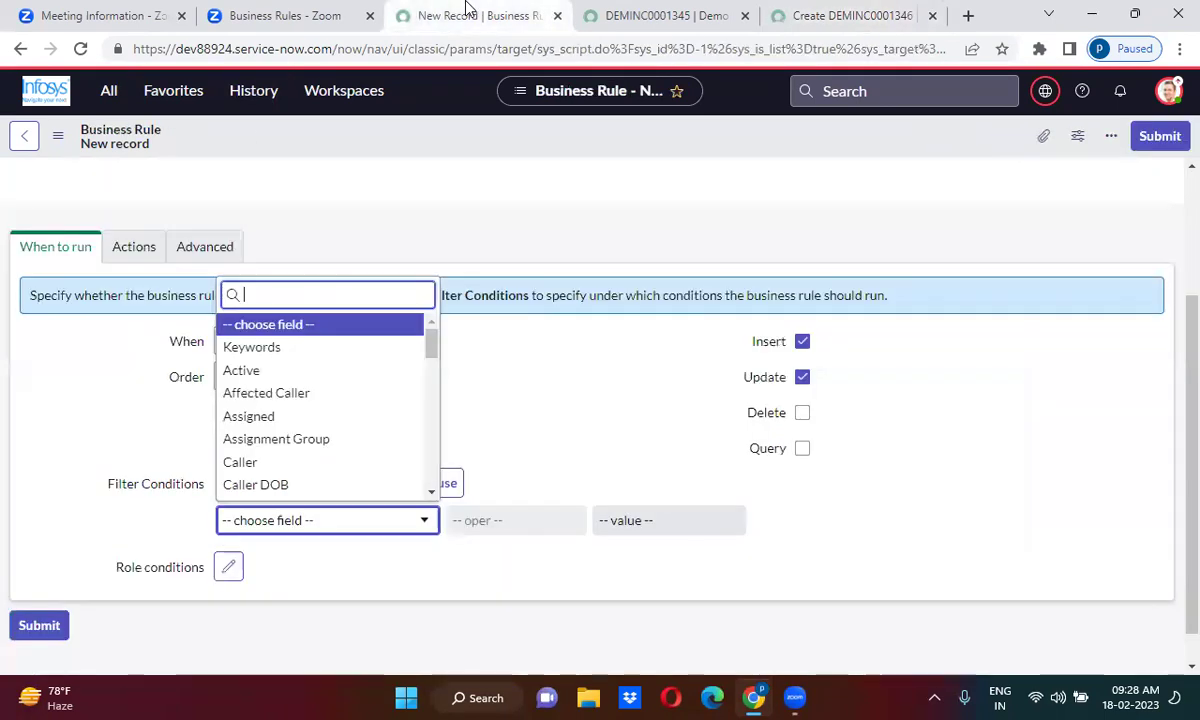
click(628, 400)
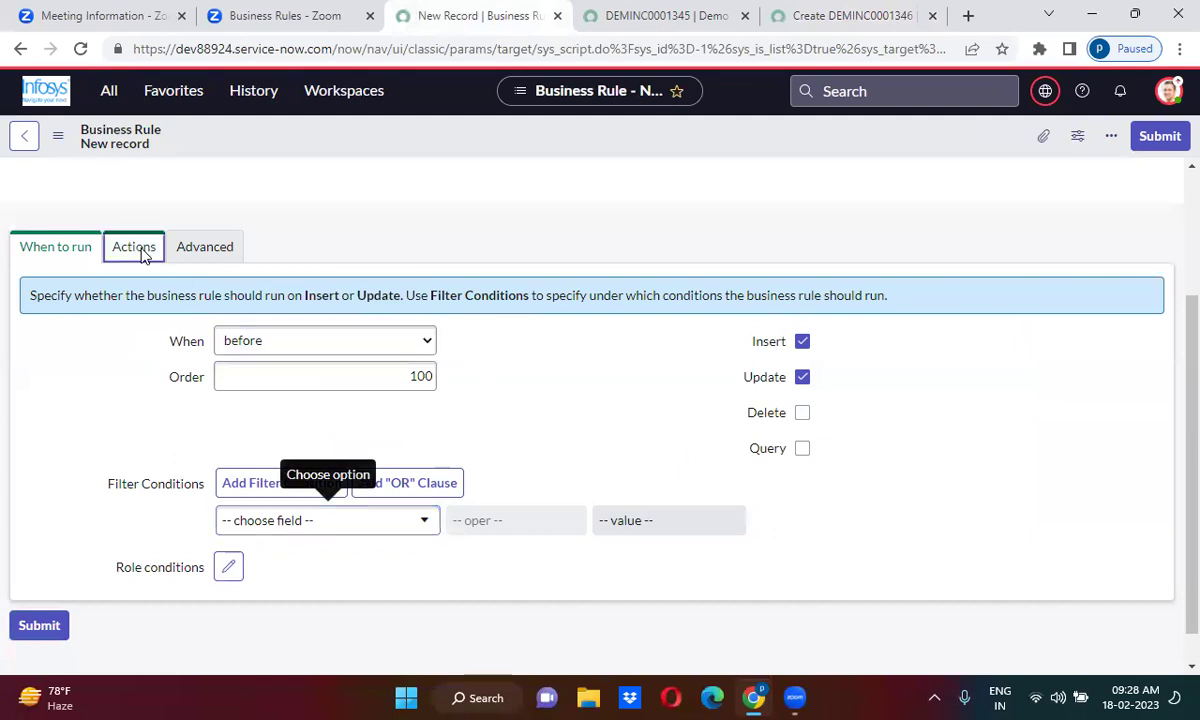
Show the Advanced tab's Script editor and place the cursor inside the function body.
click(140, 250)
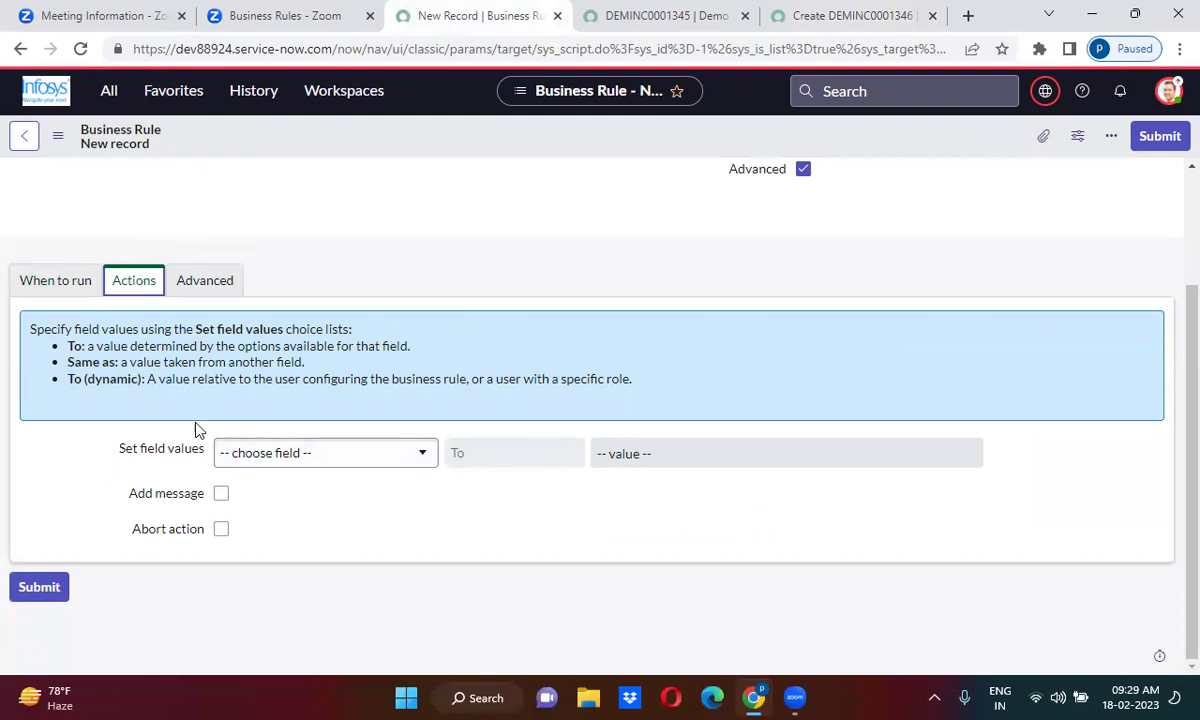
click(199, 284)
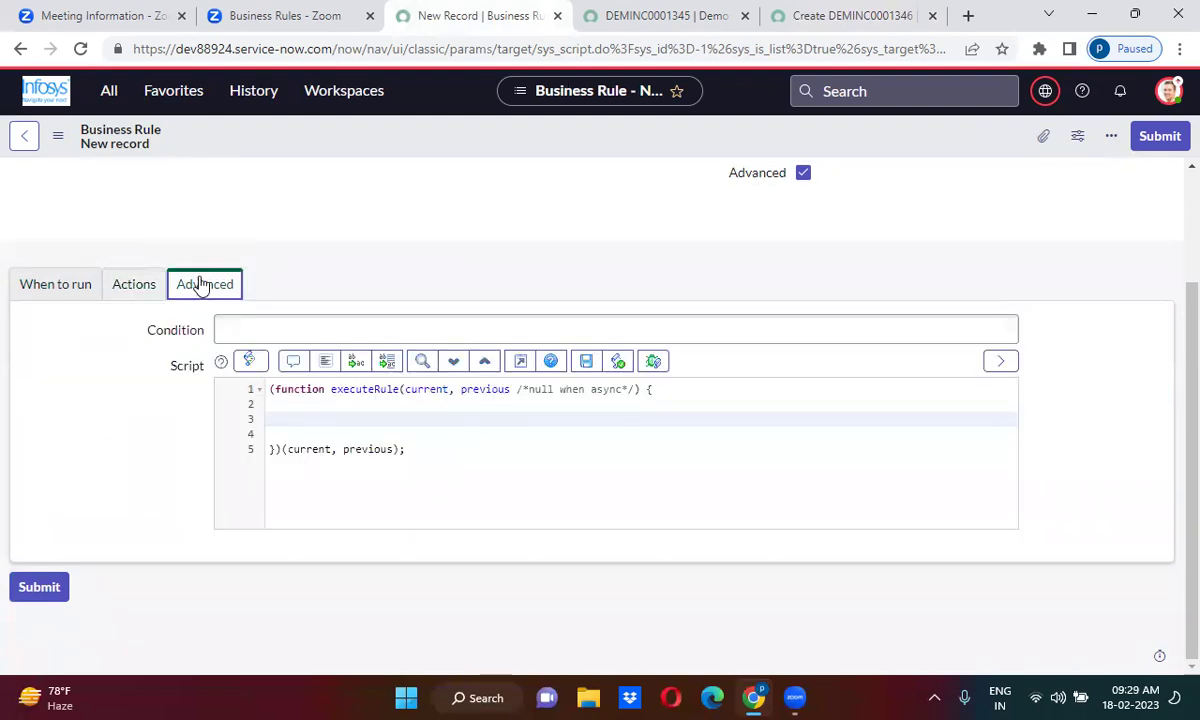
click(356, 420)
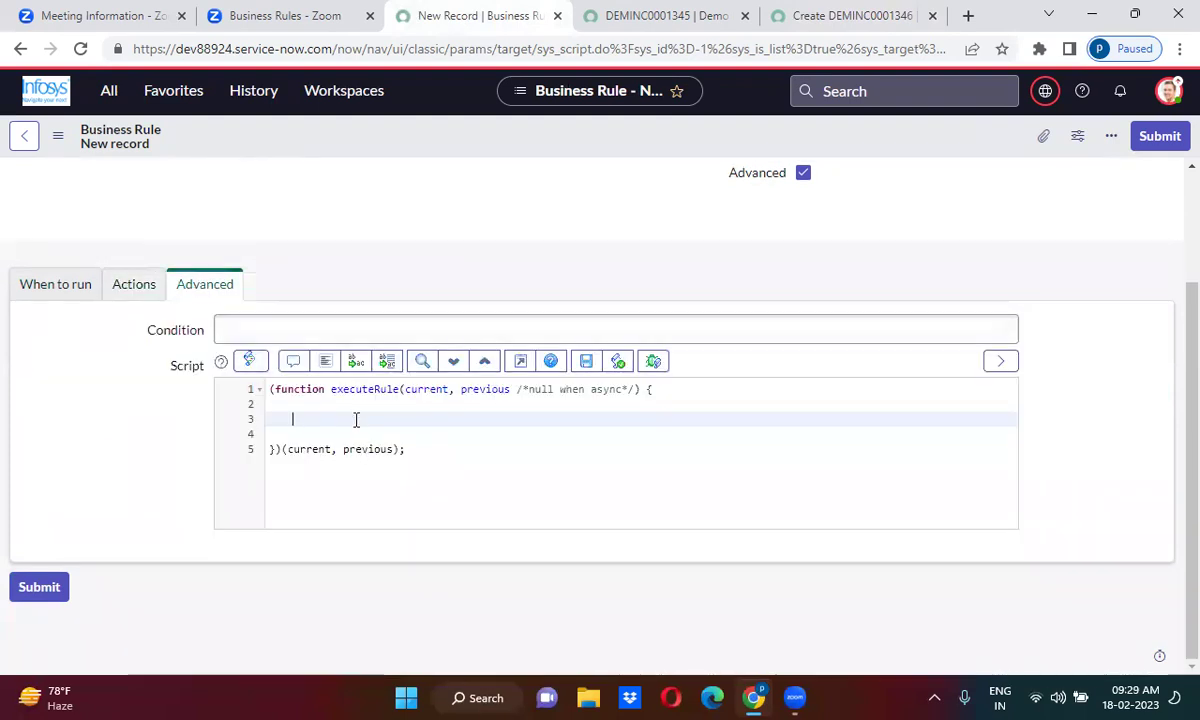
text(va)
key(BackSpace)
key(BackSpace)
click(652, 14)
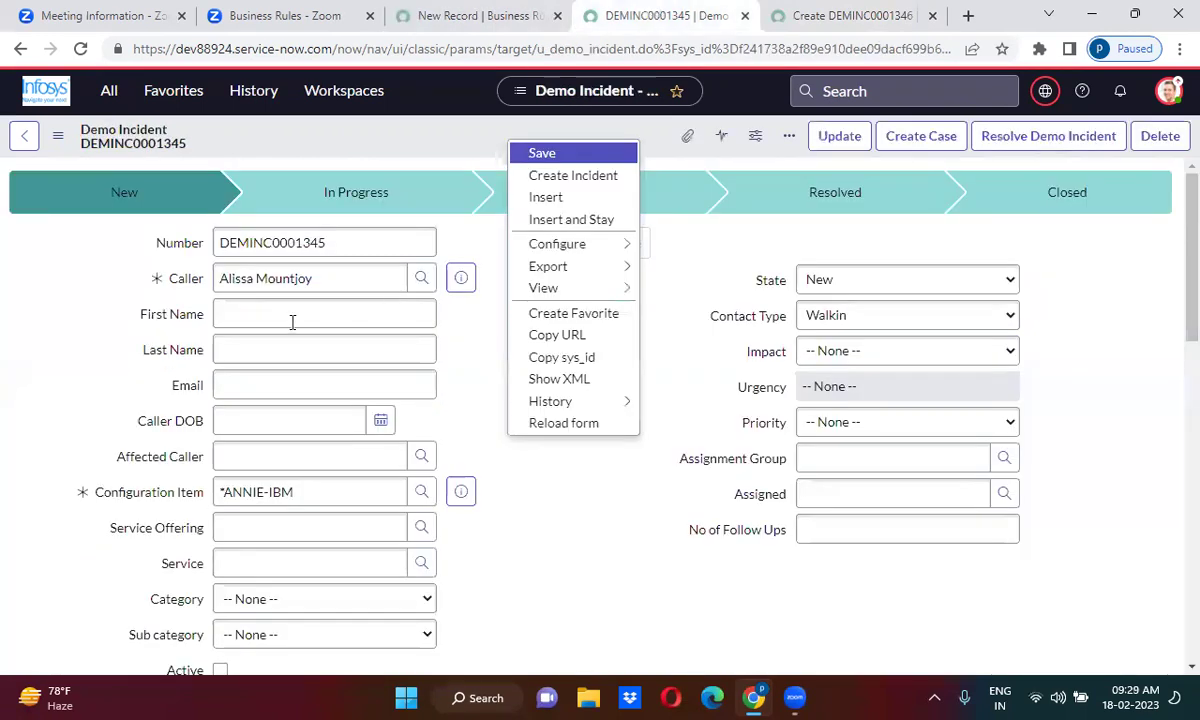